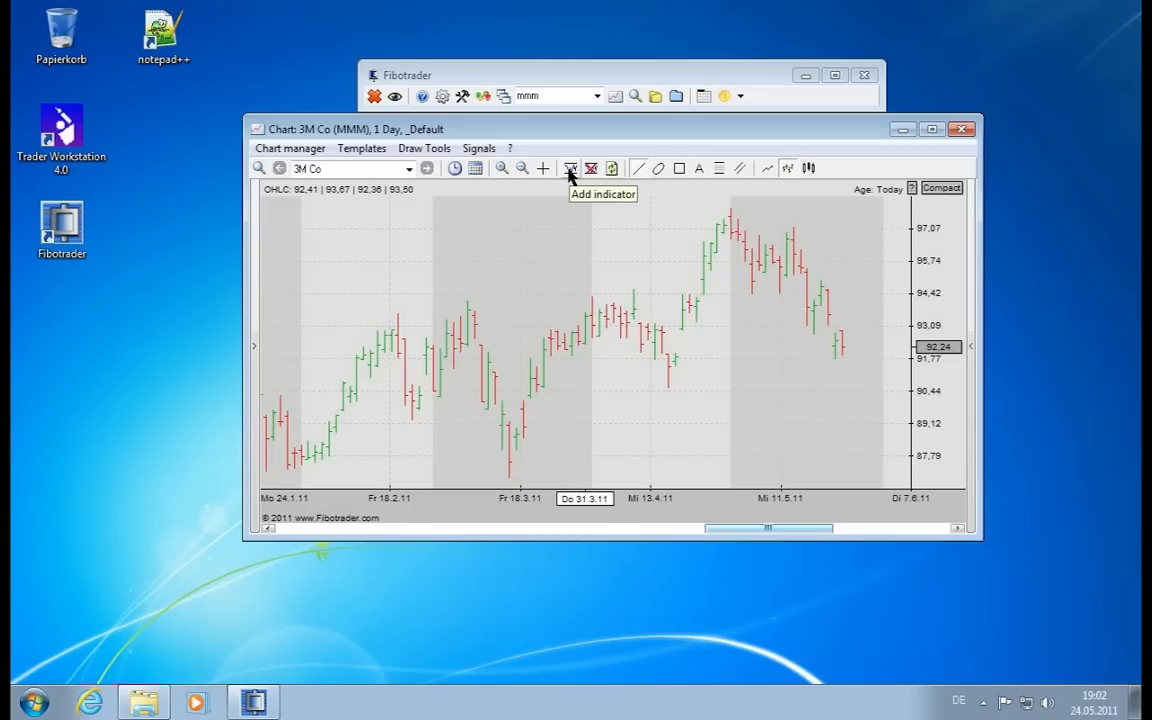
# Open the indicator picker, search for 'average', and view the Moving average description.
pyautogui.click(570, 170)
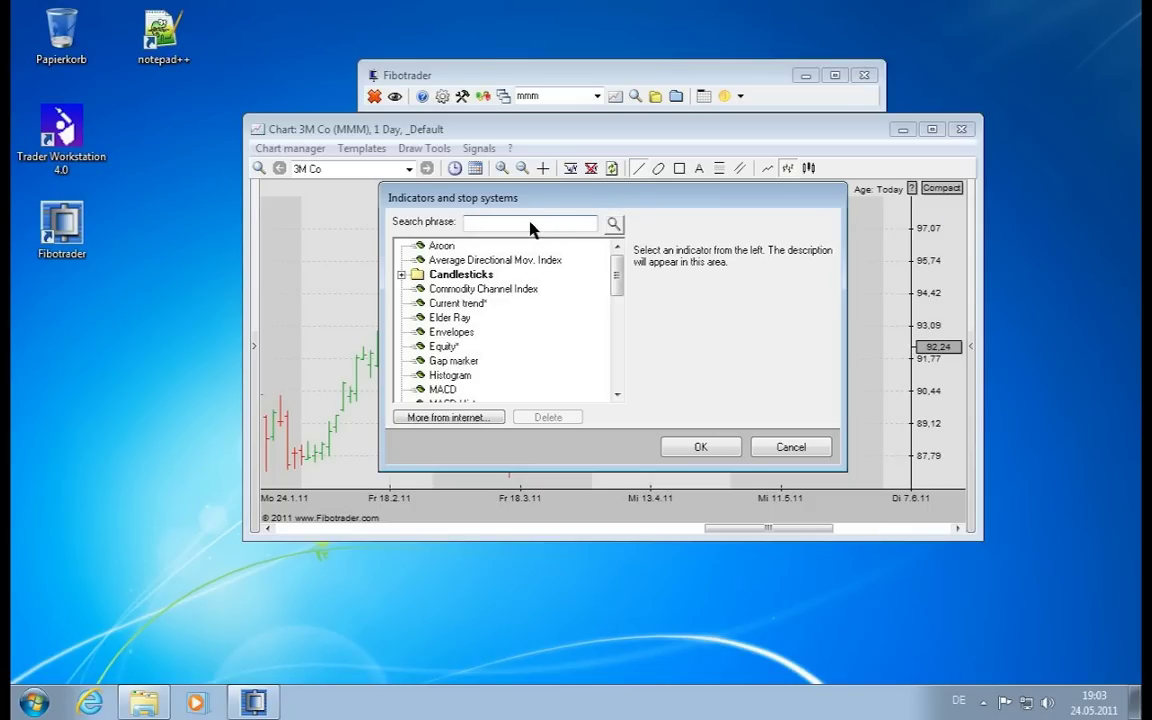
pyautogui.write('movaging')
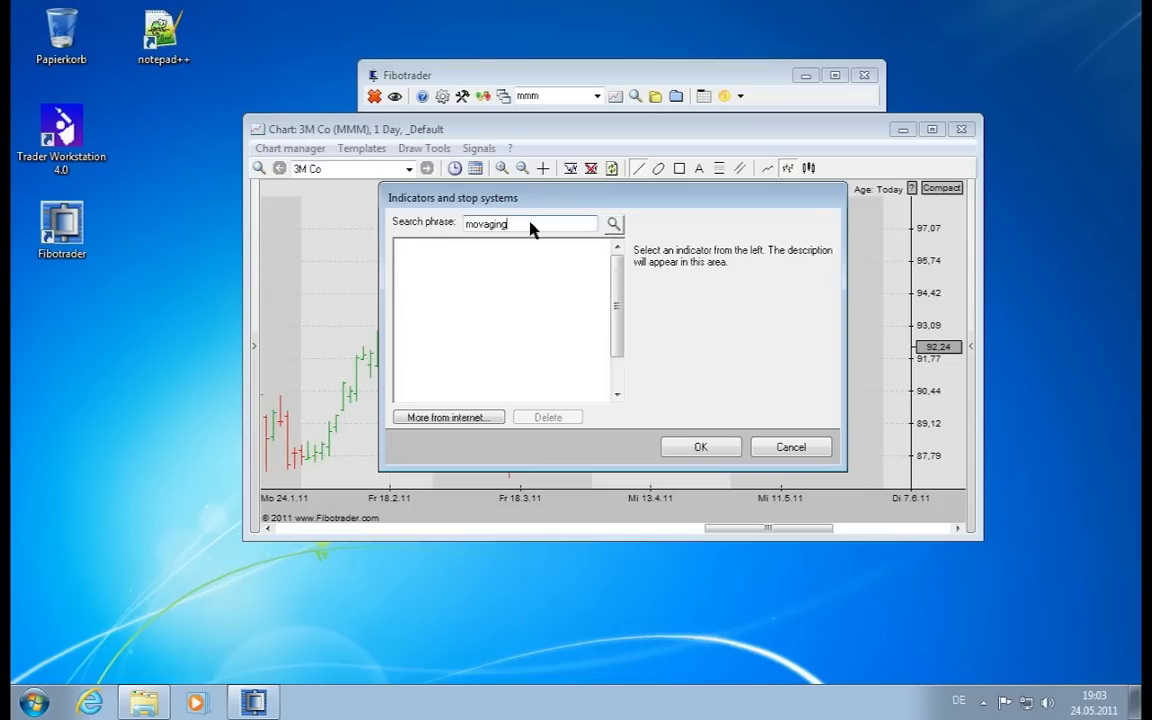
pyautogui.doubleClick(531, 224)
pyautogui.write('averg')
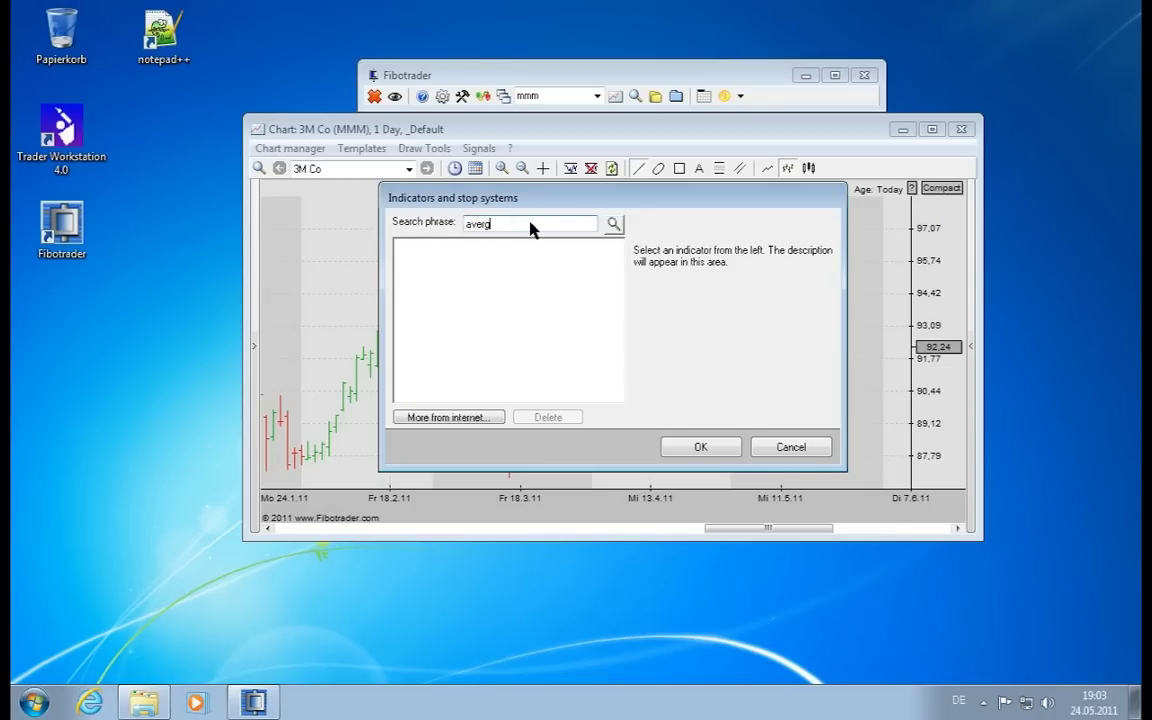
pyautogui.press('BackSpace')
pyautogui.write('age')
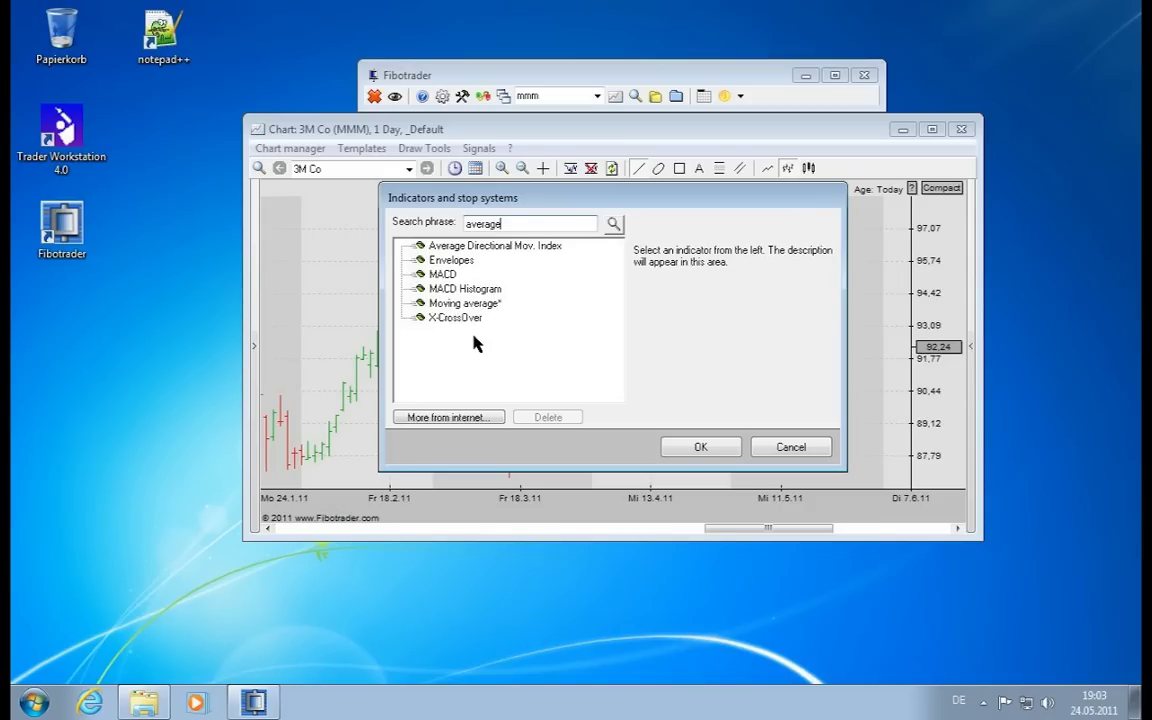
pyautogui.click(455, 304)
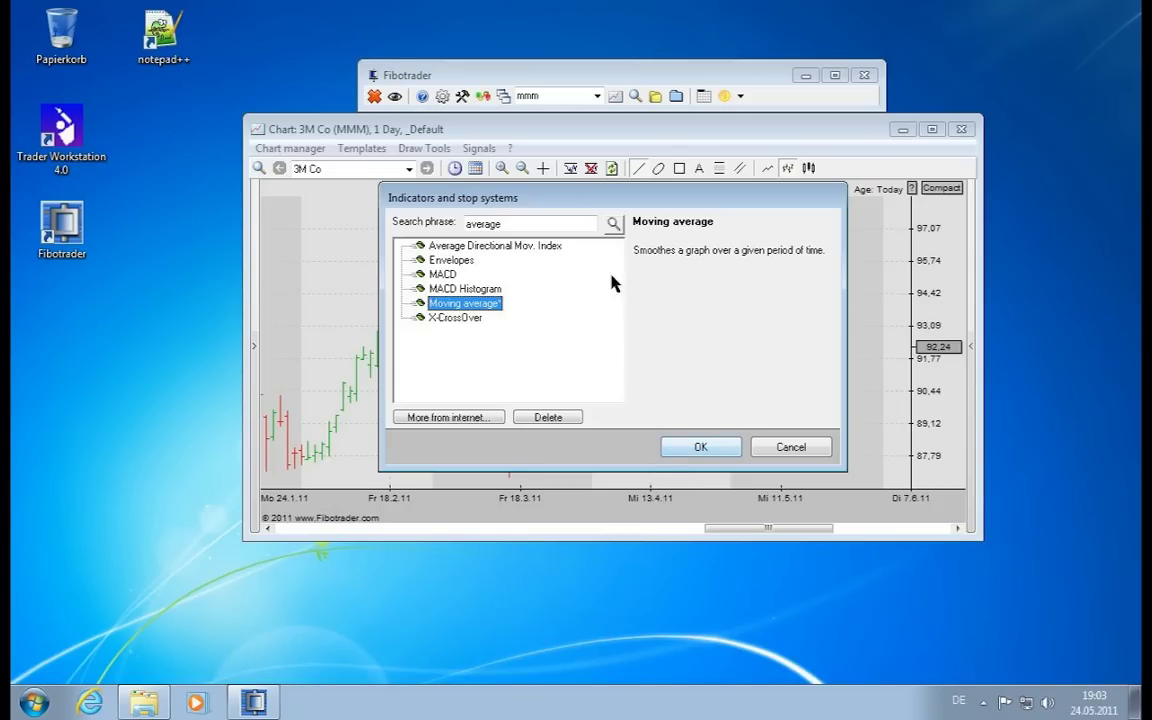
# Read the Envelopes description, then clear the search phrase and scroll the full indicator list.
pyautogui.click(462, 261)
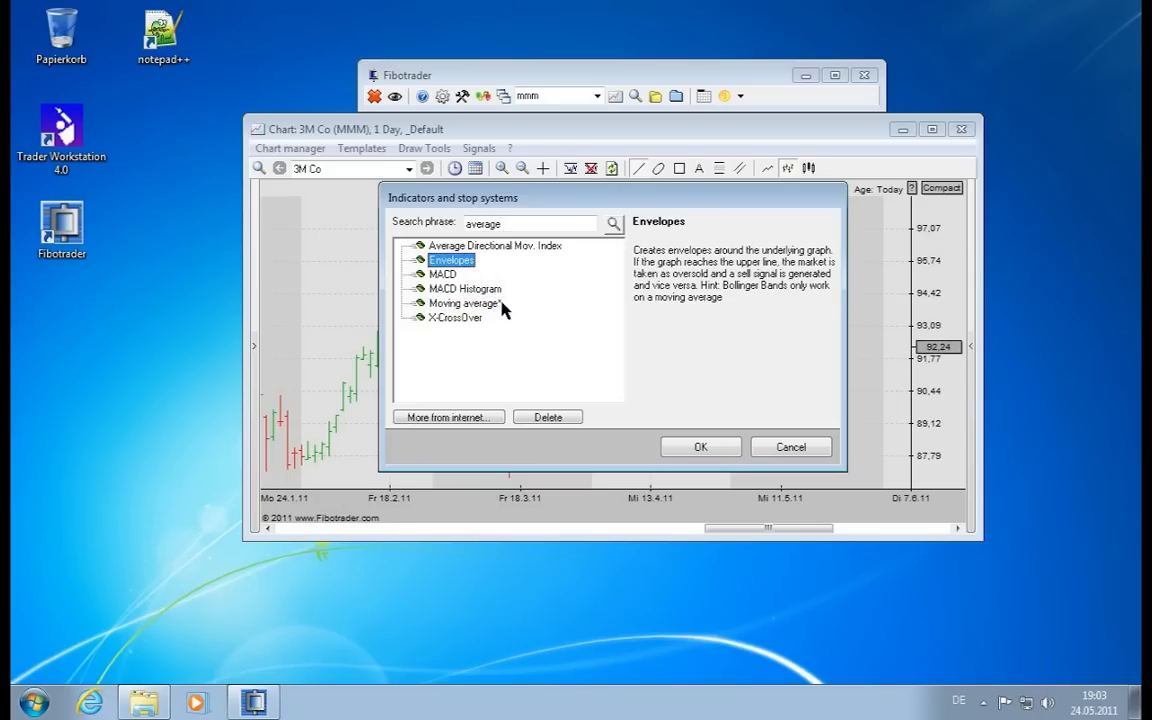
pyautogui.doubleClick(485, 223)
pyautogui.press('BackSpace')
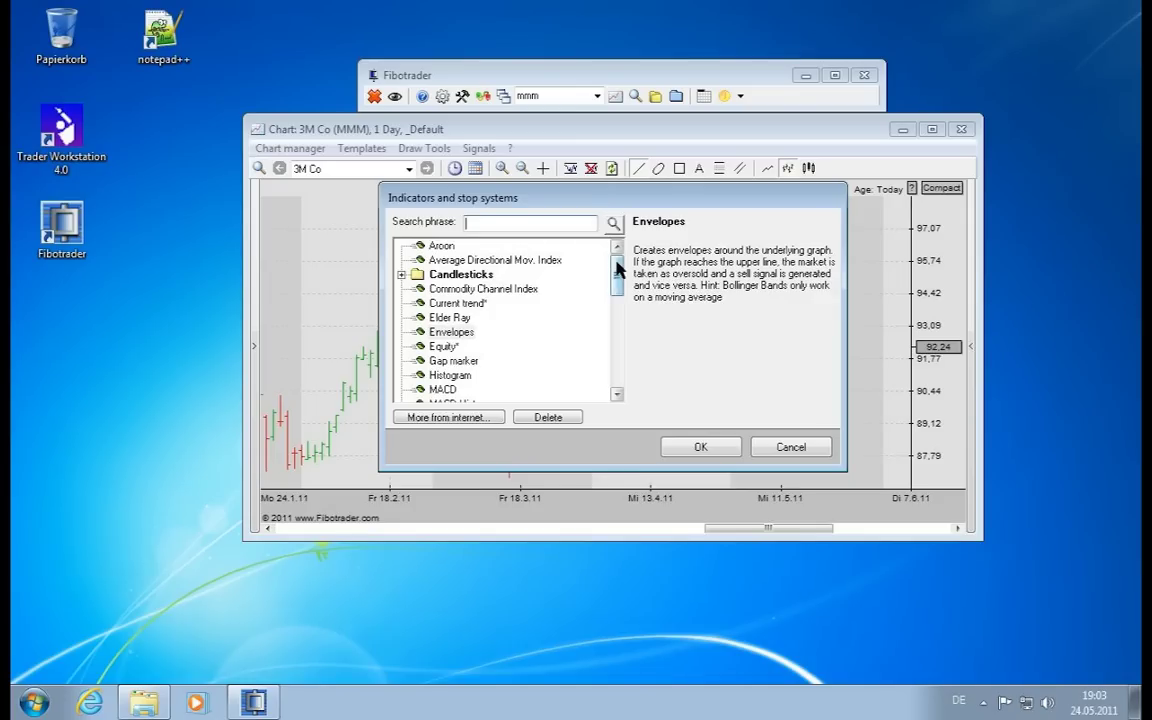
pyautogui.moveTo(617, 268); pyautogui.dragTo(617, 282)
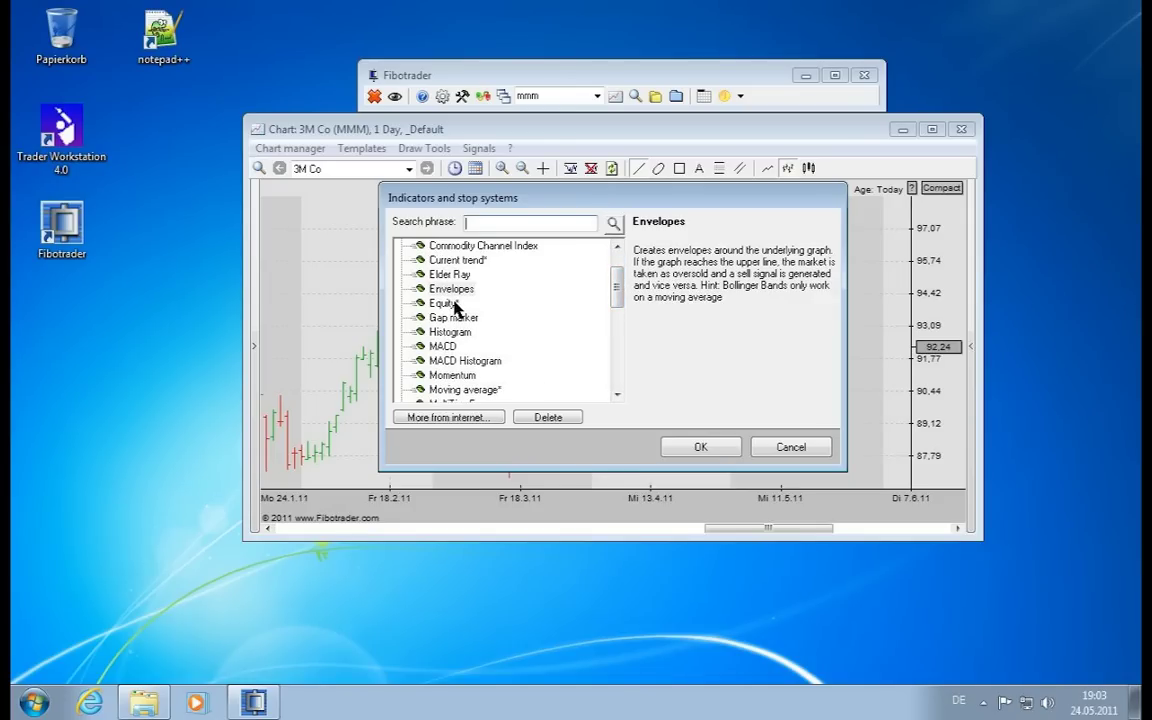
pyautogui.moveTo(617, 288); pyautogui.dragTo(621, 316)
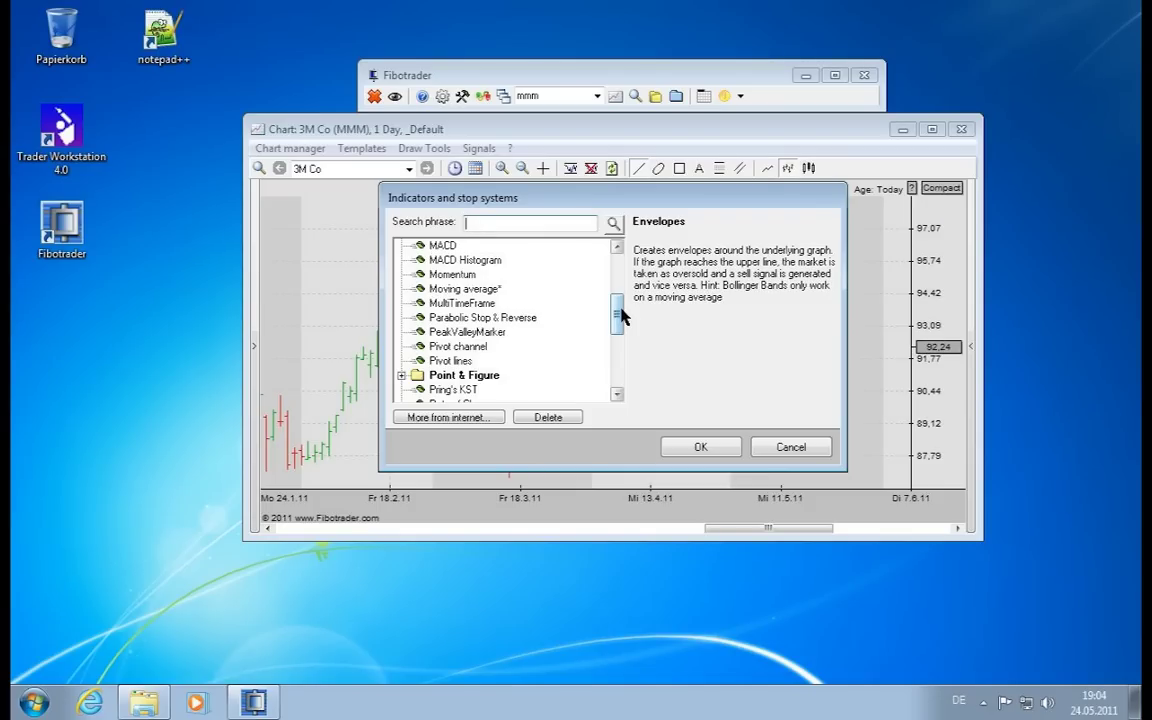
# Browse the Moving average, MACD, PeakValleyMarker, Pivot channel and Pivot lines descriptions.
pyautogui.click(489, 289)
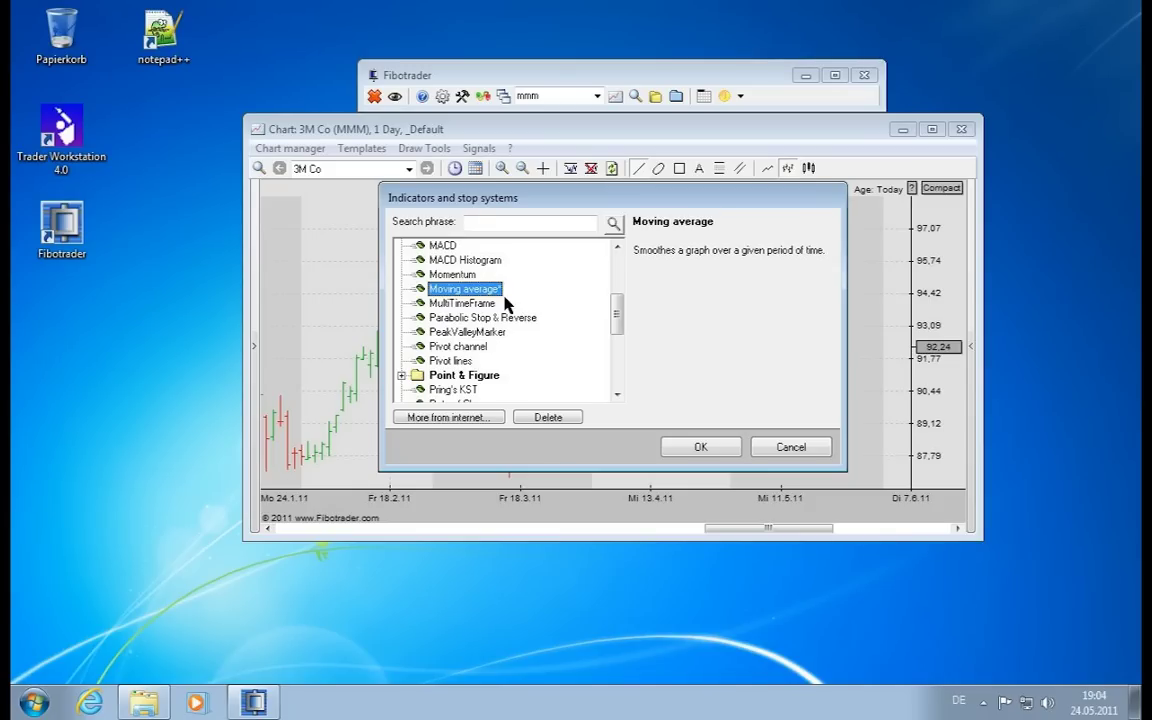
pyautogui.click(440, 245)
pyautogui.click(452, 331)
pyautogui.click(452, 346)
pyautogui.click(450, 361)
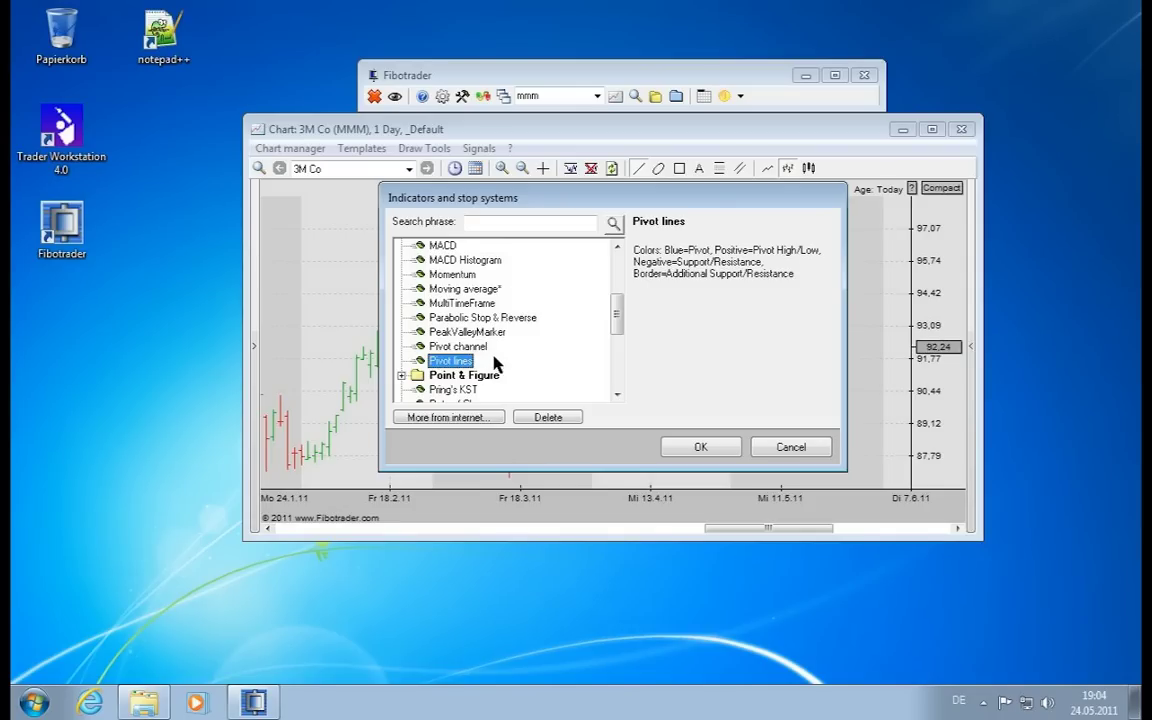
pyautogui.scroll(-1, 617, 322)
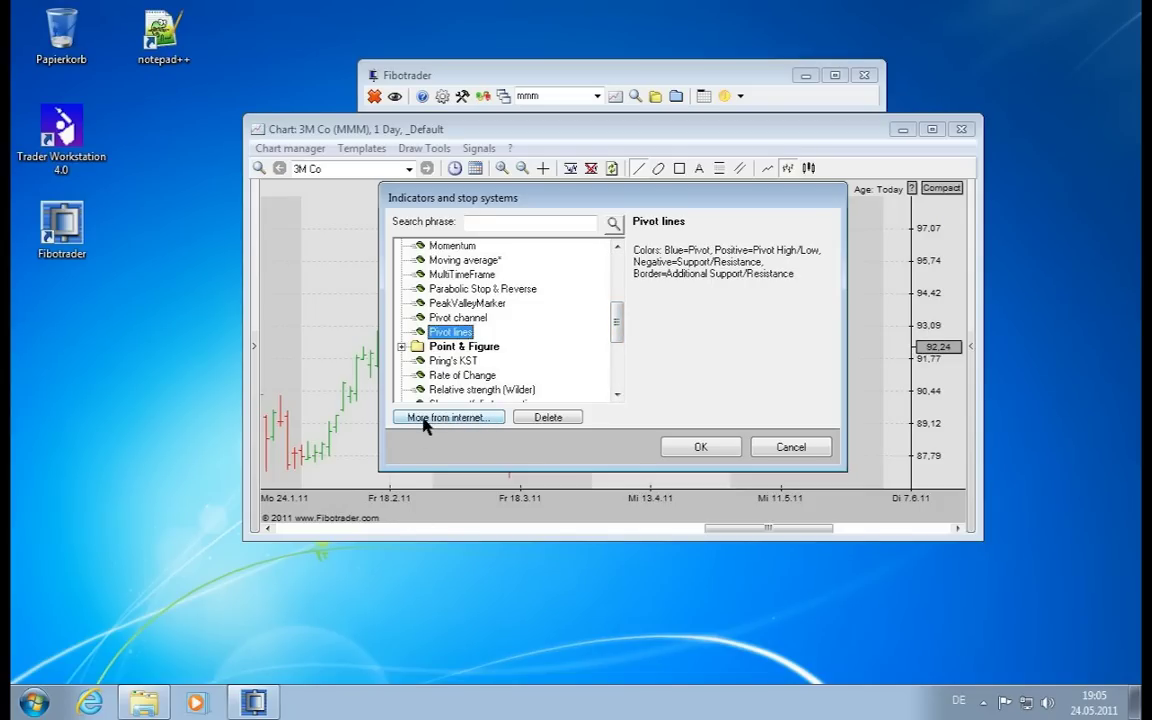
# Download all 106 online indicator files through More from internet with Select all.
pyautogui.click(476, 420)
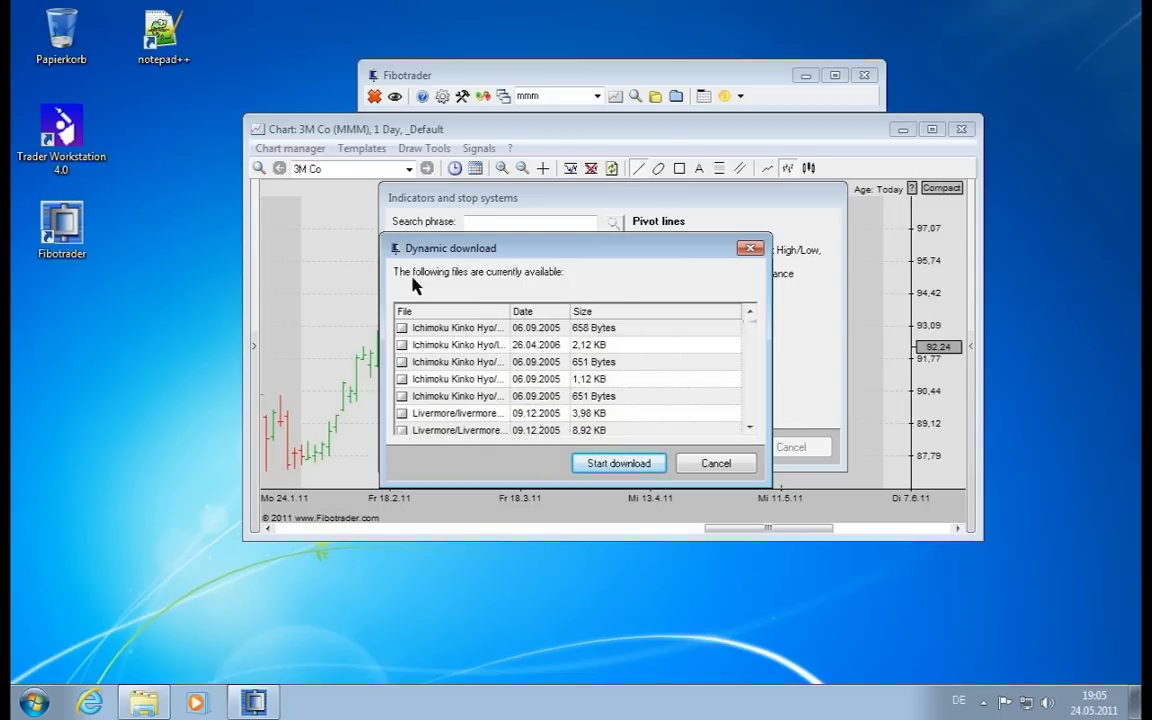
pyautogui.moveTo(432, 249); pyautogui.dragTo(431, 233)
pyautogui.moveTo(746, 305)
pyautogui.mouseDown()
pyautogui.moveTo(742, 412)
pyautogui.moveTo(743, 305)
pyautogui.mouseUp()
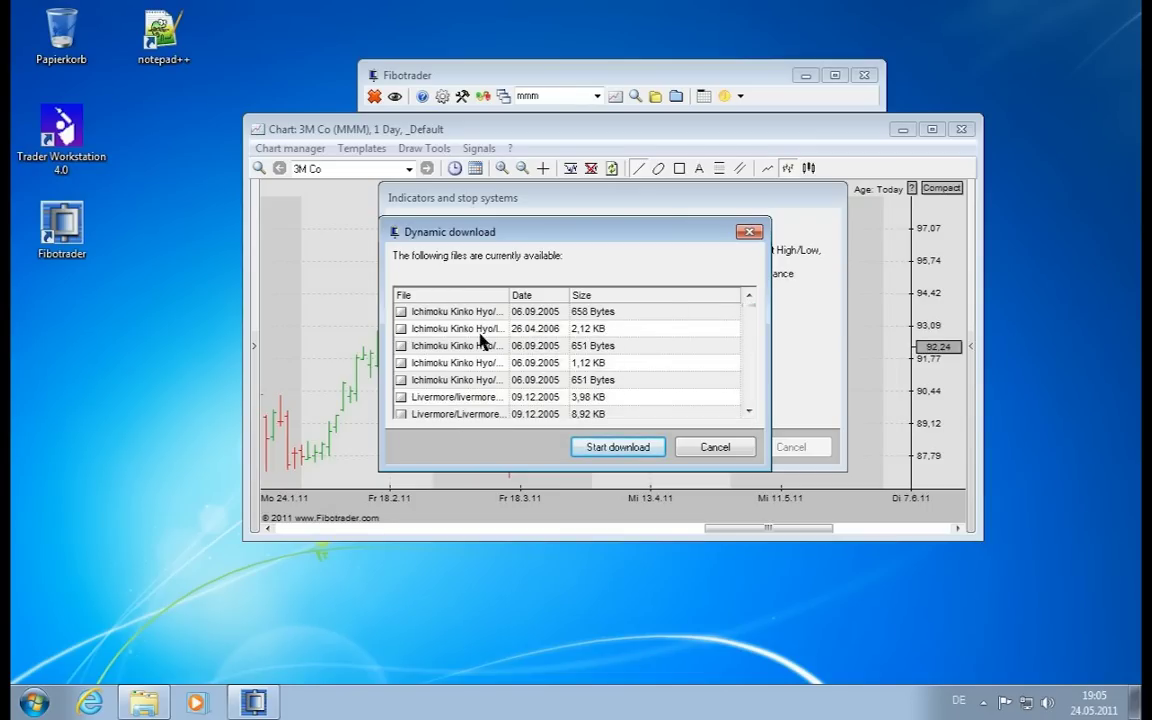
pyautogui.rightClick(418, 344)
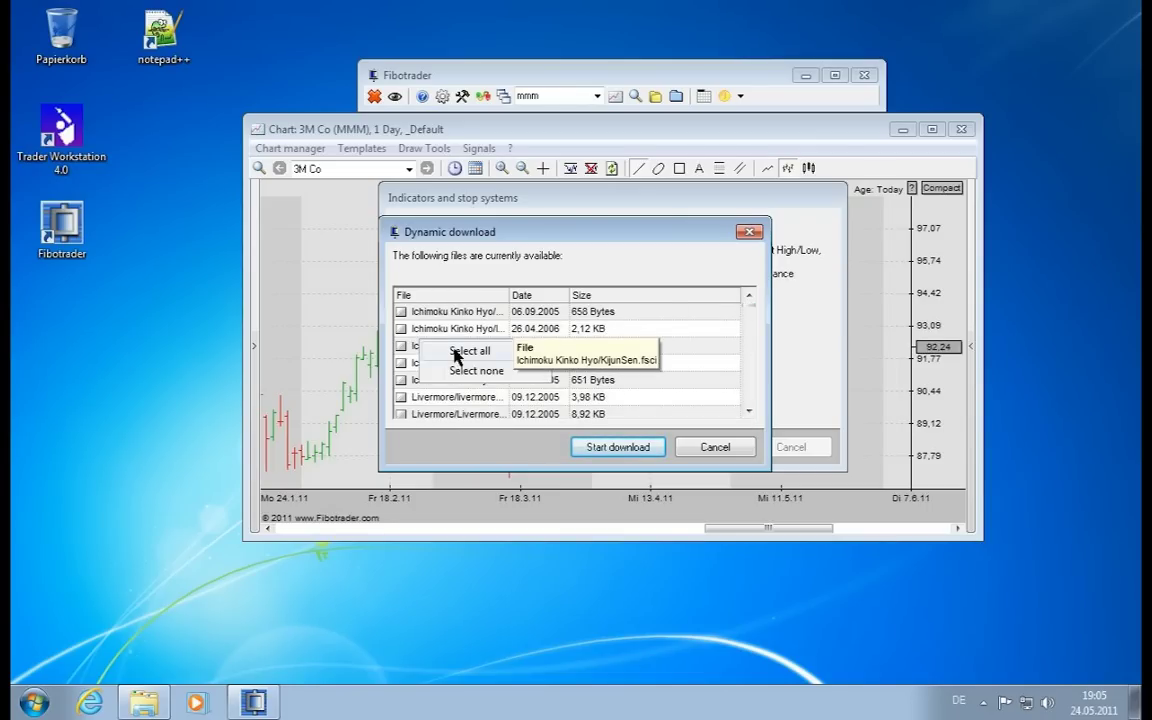
pyautogui.click(457, 351)
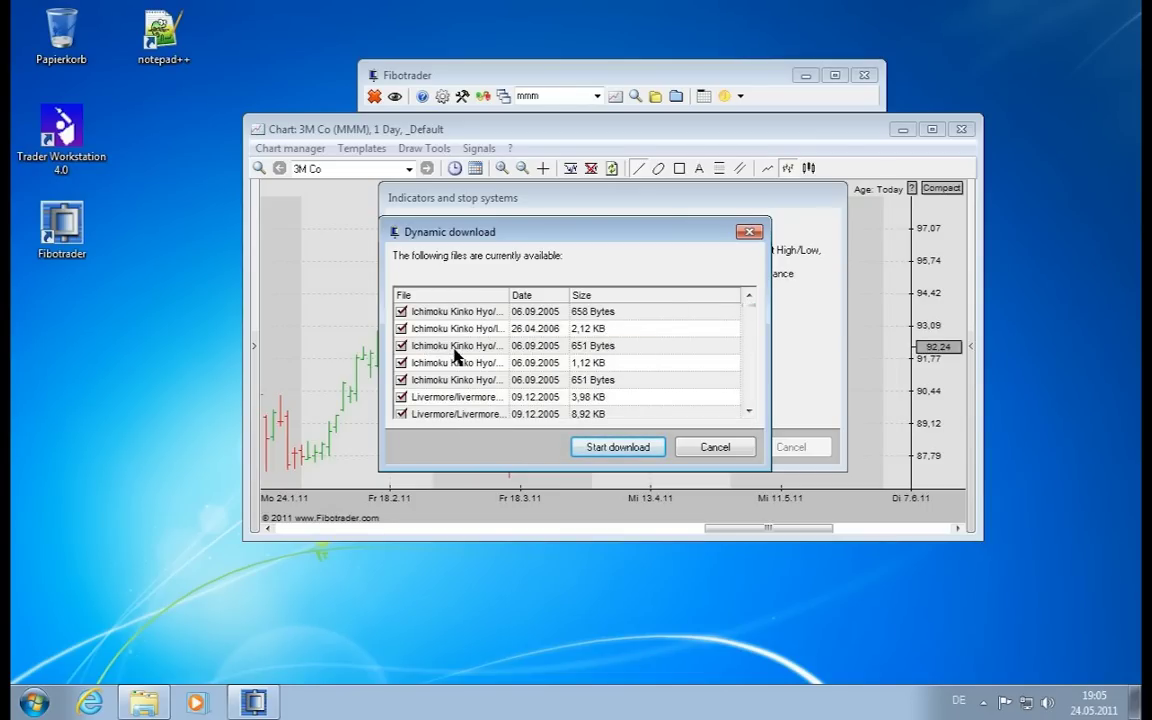
pyautogui.click(640, 452)
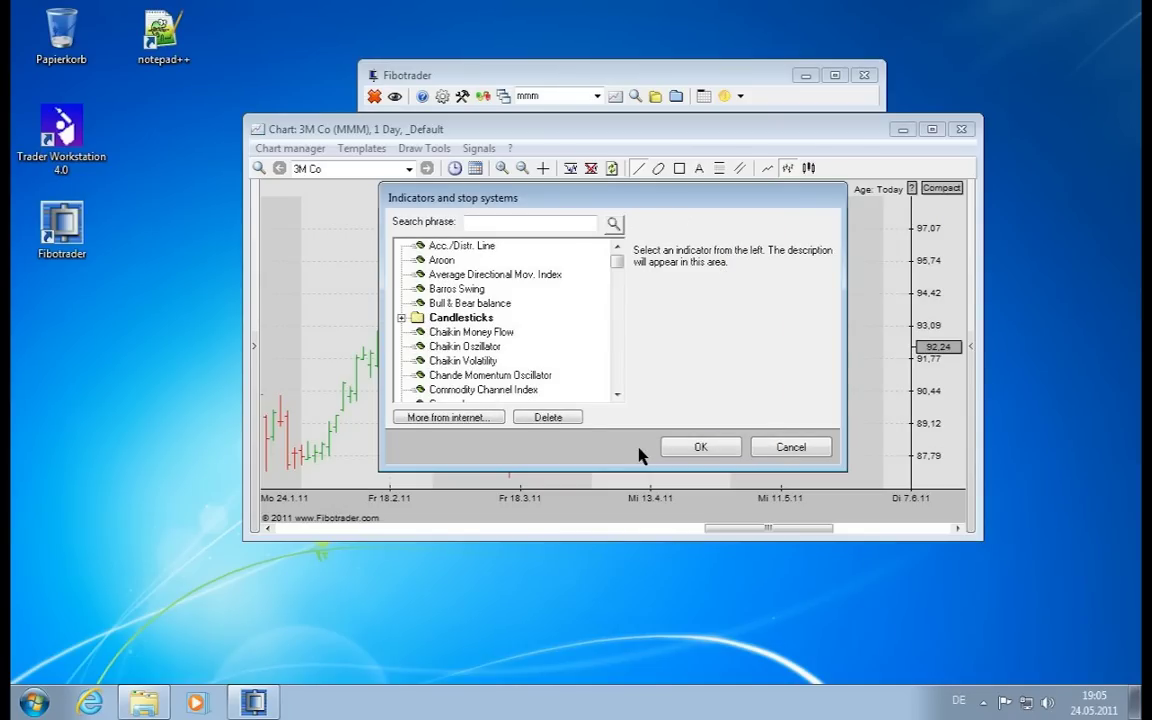
# Add the Moving average indicator, bringing up its preferences (Linear, 20 periods, X-Shift 0).
pyautogui.moveTo(617, 261); pyautogui.dragTo(595, 397)
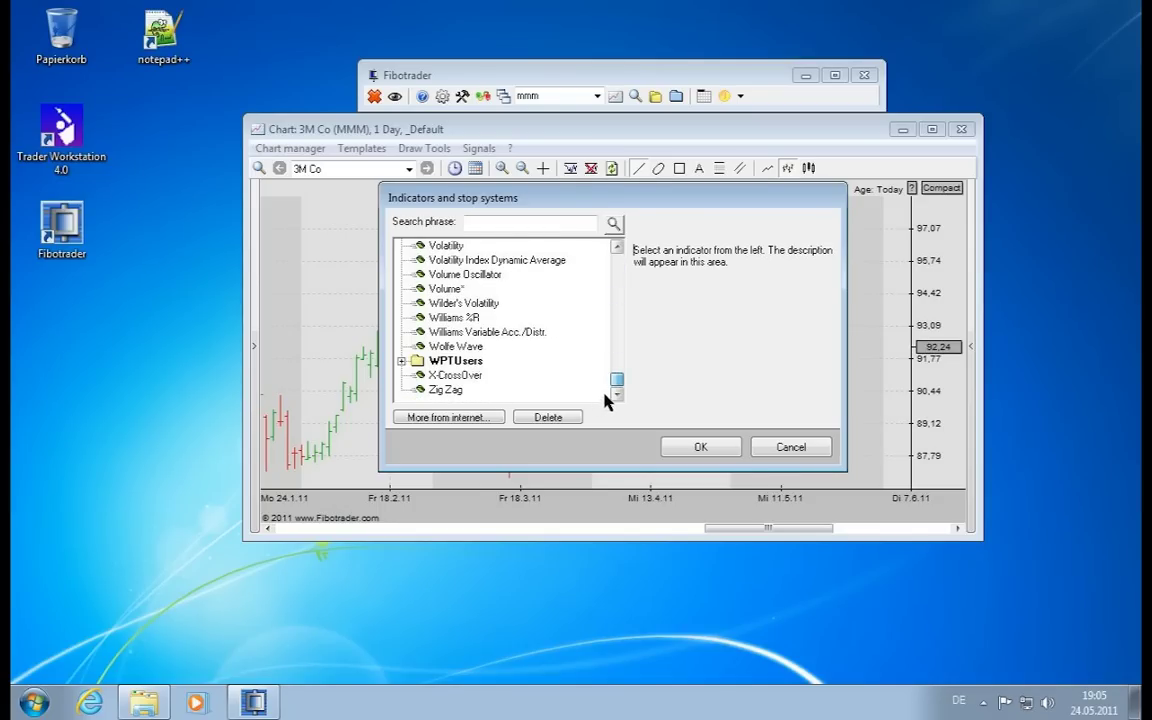
pyautogui.moveTo(617, 380); pyautogui.dragTo(617, 257)
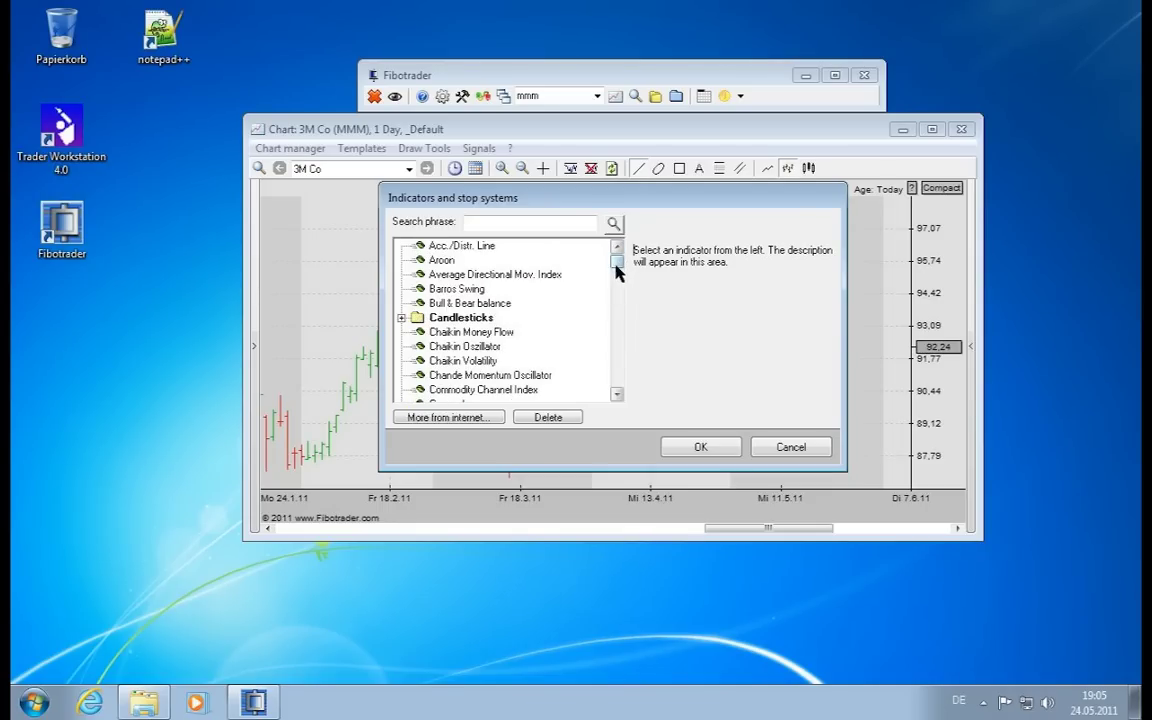
pyautogui.moveTo(616, 270); pyautogui.dragTo(614, 318)
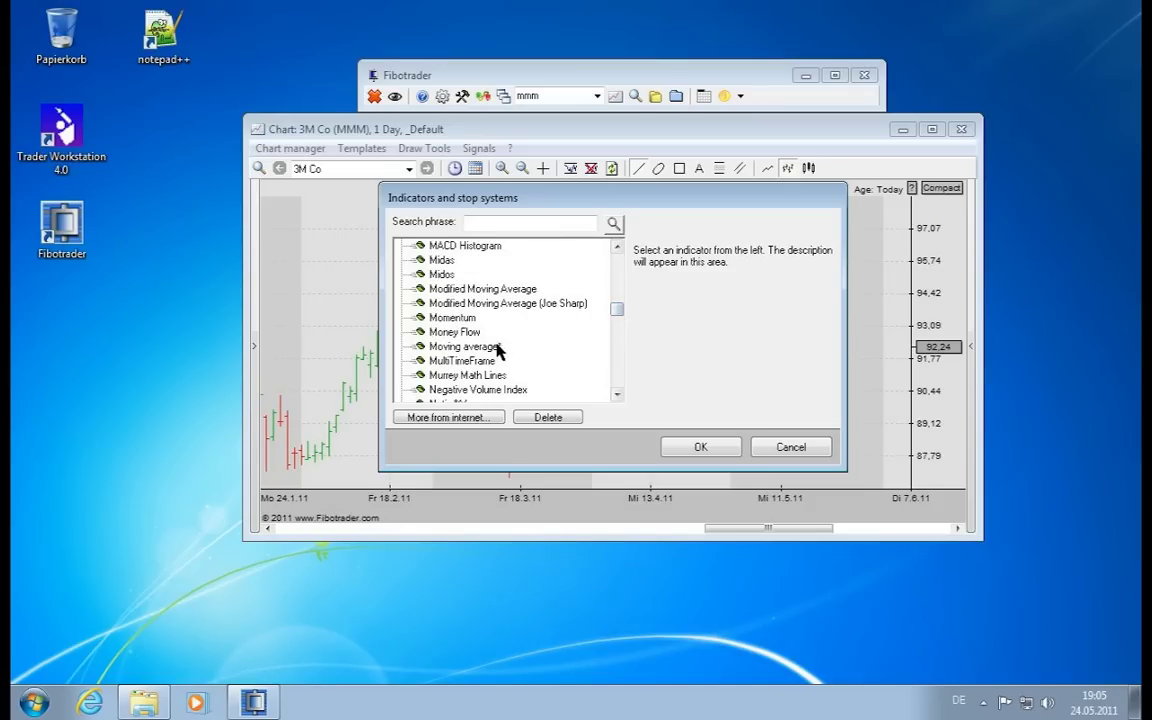
pyautogui.click(496, 347)
pyautogui.click(718, 451)
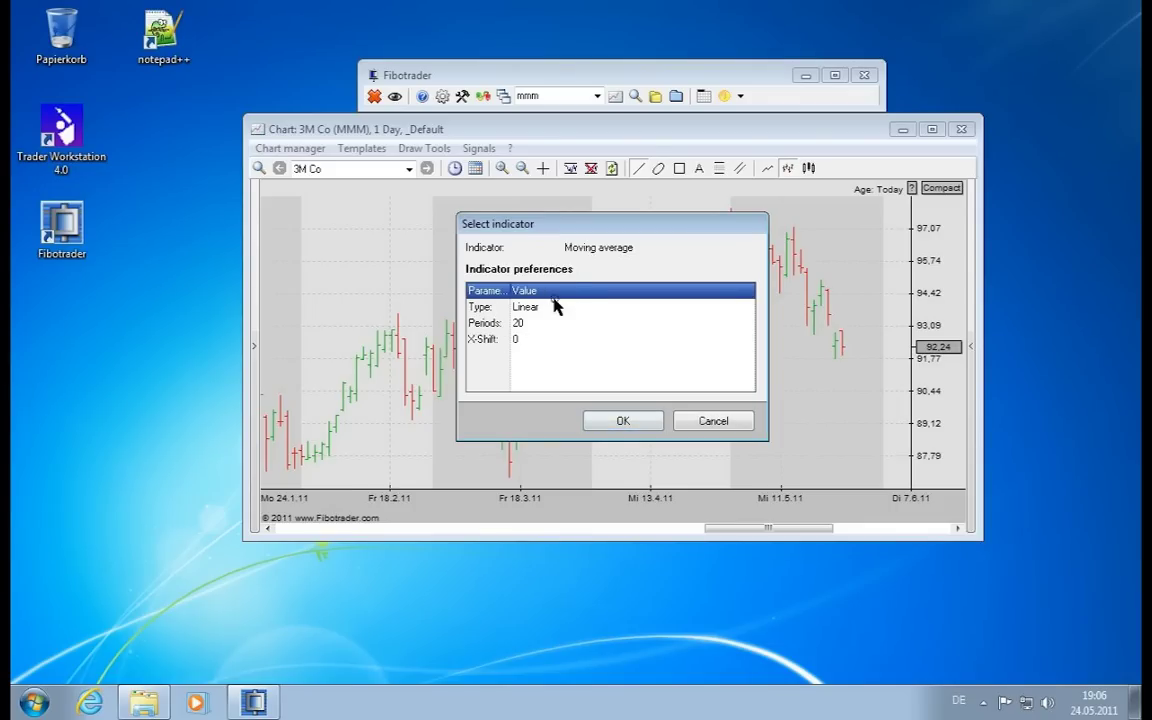
# Keep the Linear type with 20 periods and plot the moving average on the 3M Co chart.
pyautogui.click(566, 307)
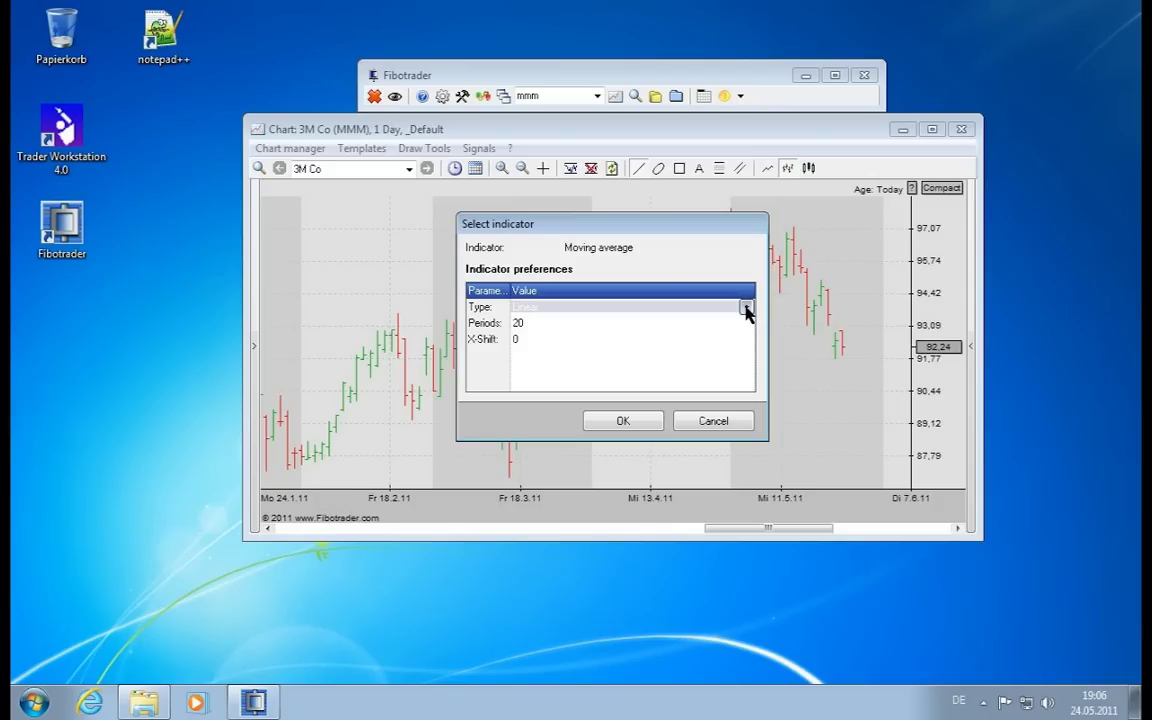
pyautogui.click(747, 309)
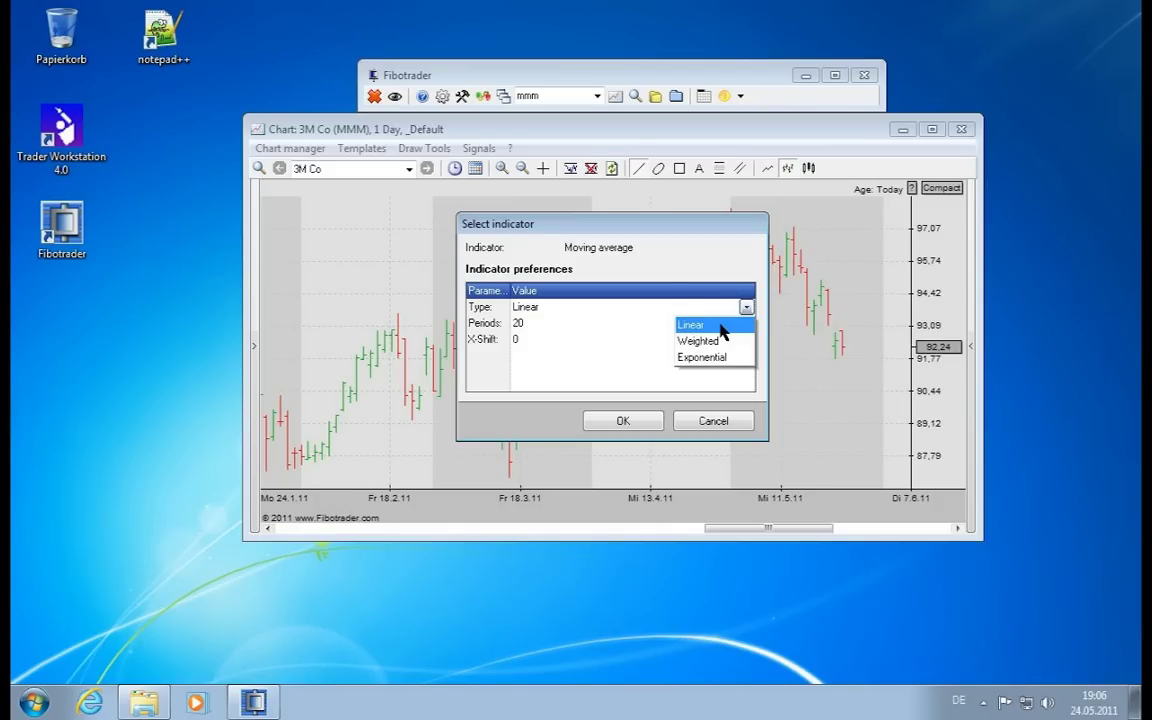
pyautogui.click(537, 323)
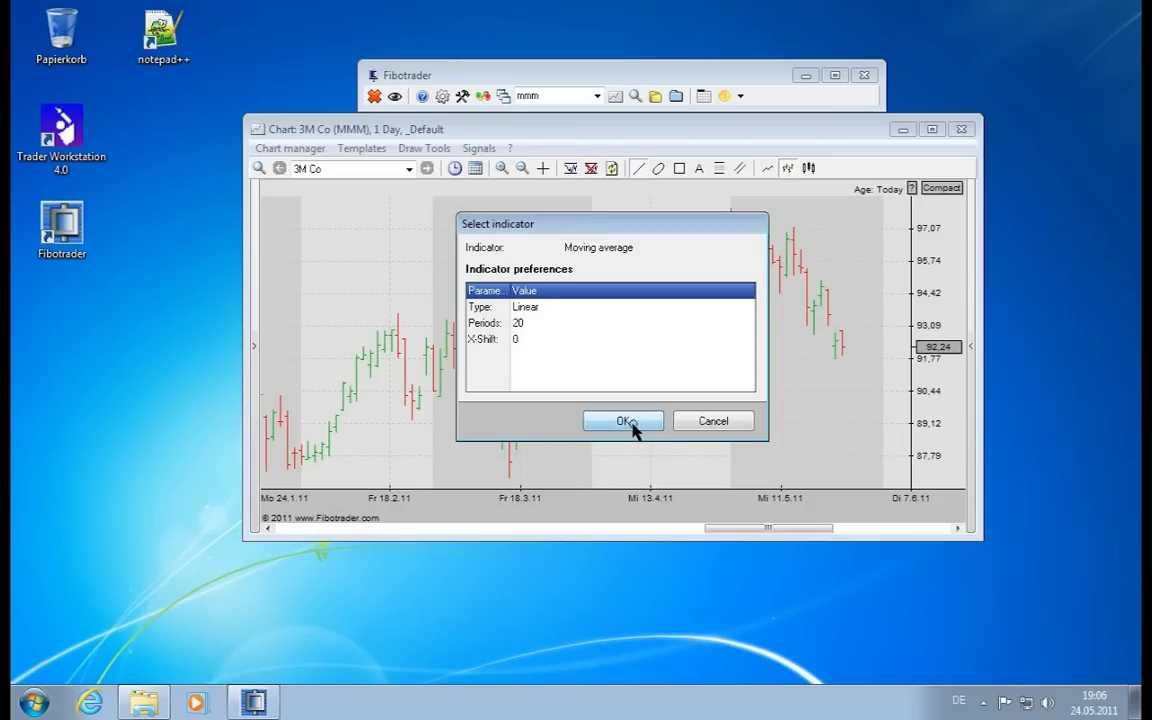
pyautogui.click(623, 421)
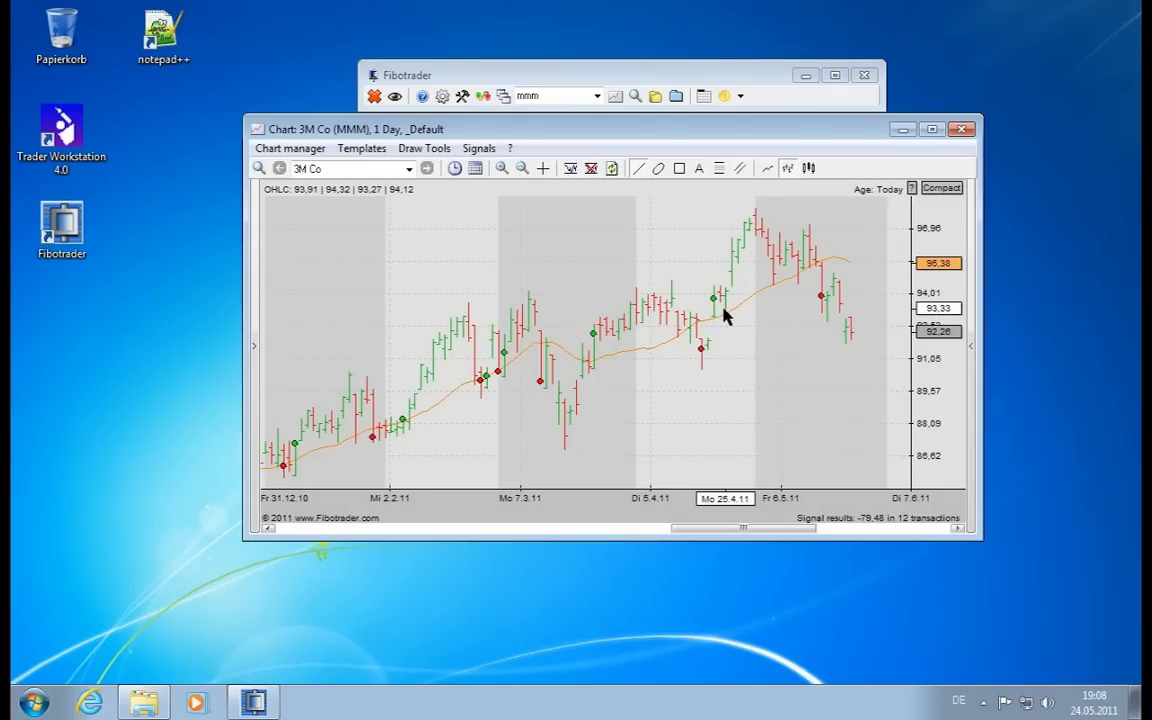
pyautogui.moveTo(715, 301)
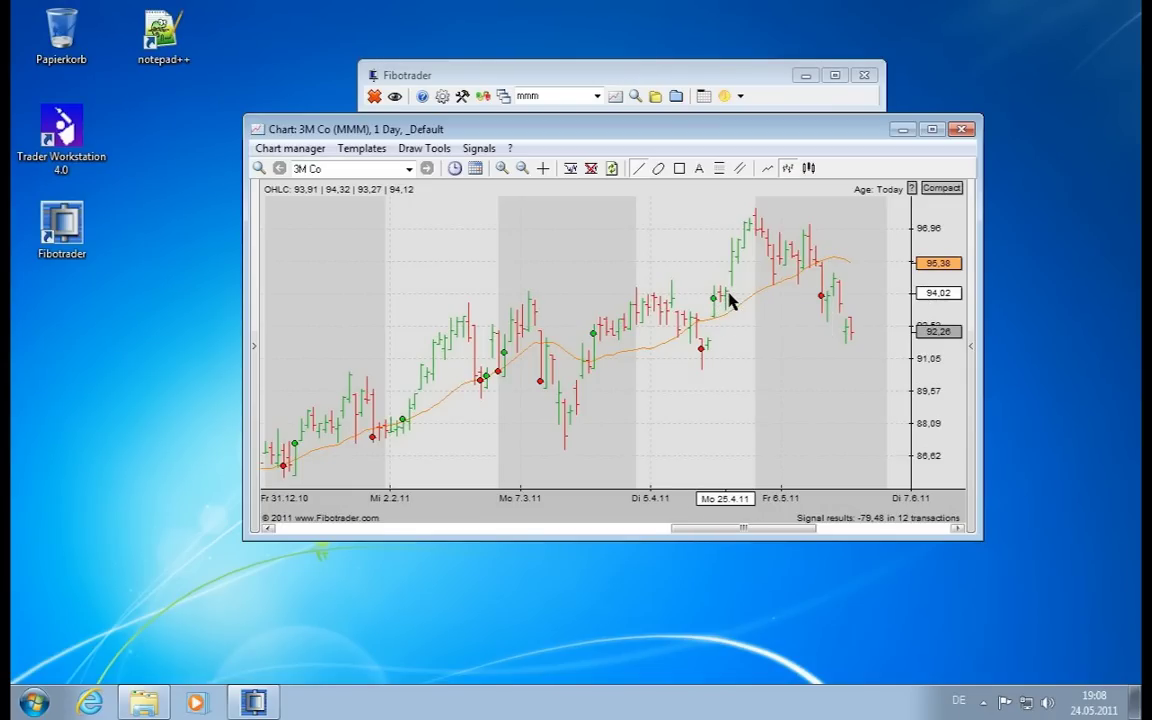
pyautogui.moveTo(822, 300)
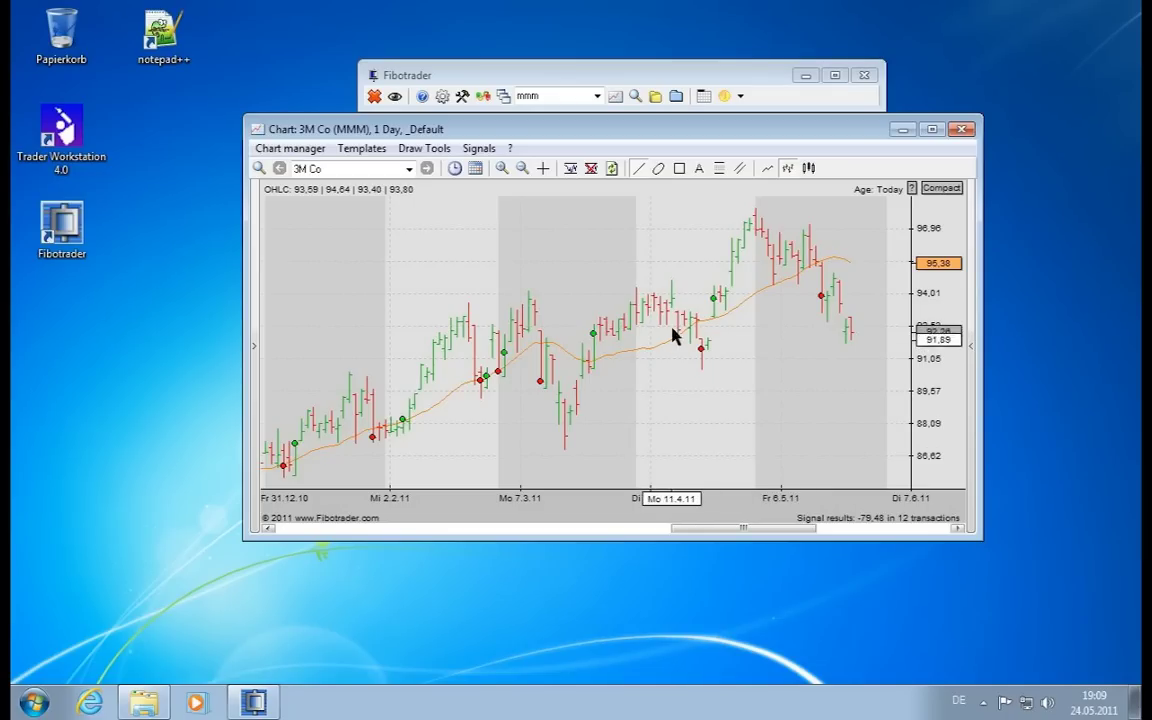
pyautogui.click(716, 372)
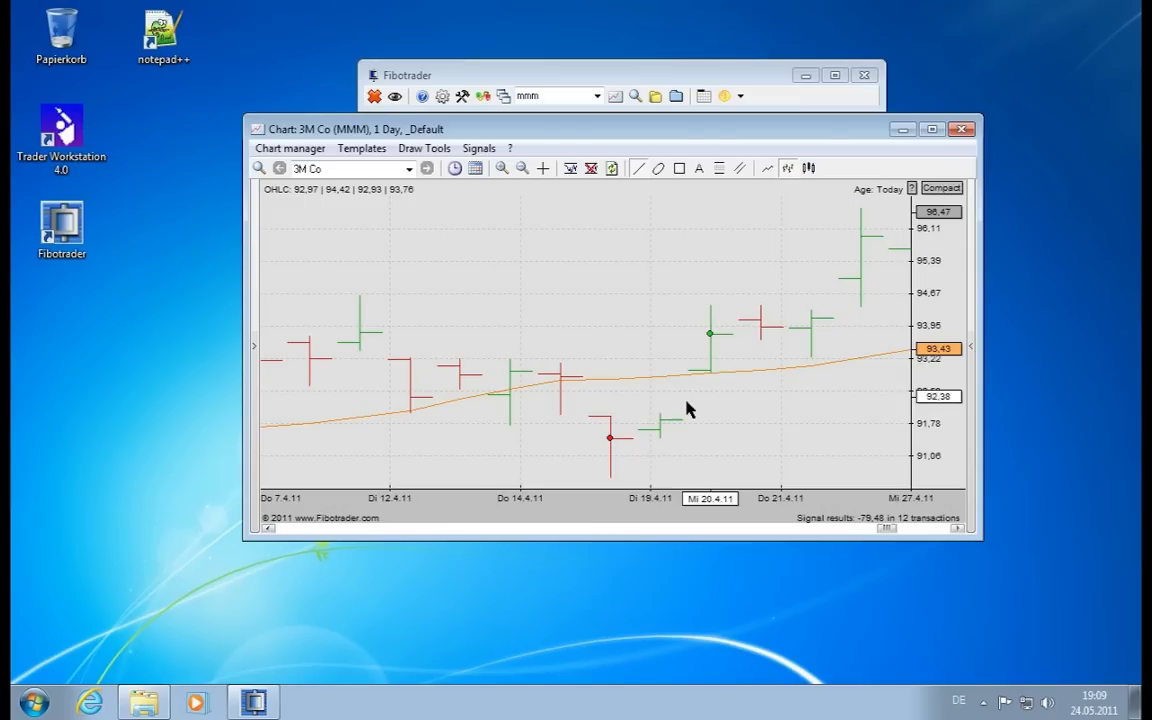
pyautogui.moveTo(709, 335)
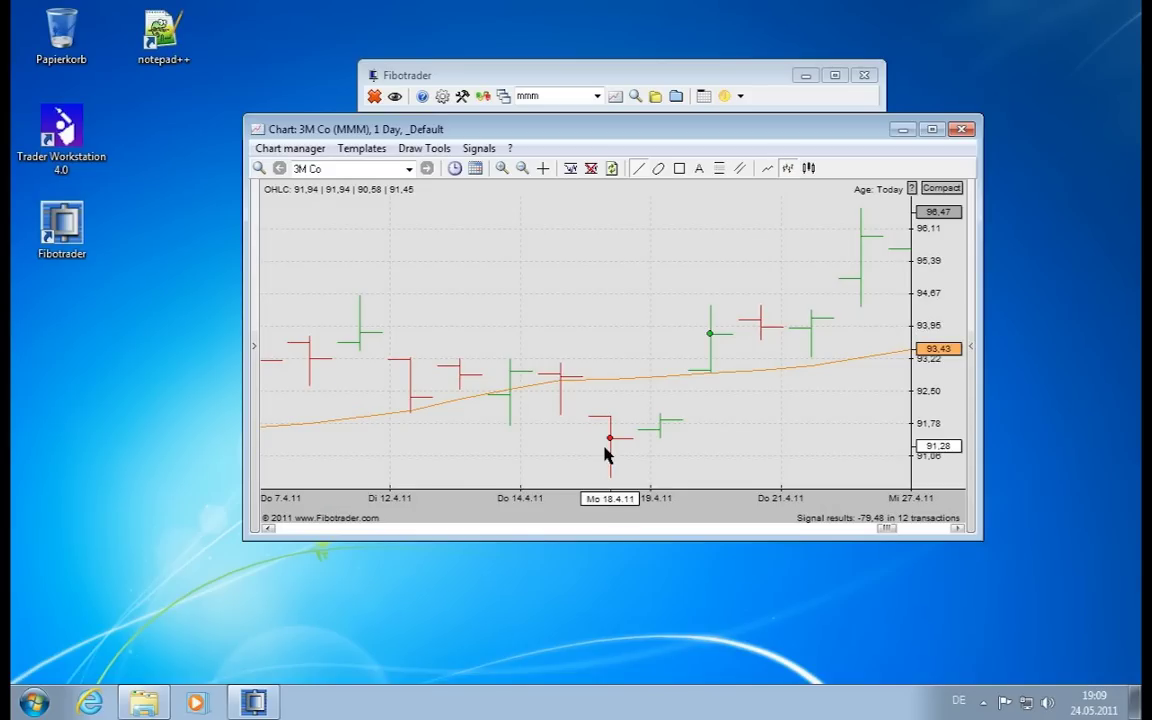
pyautogui.moveTo(610, 439)
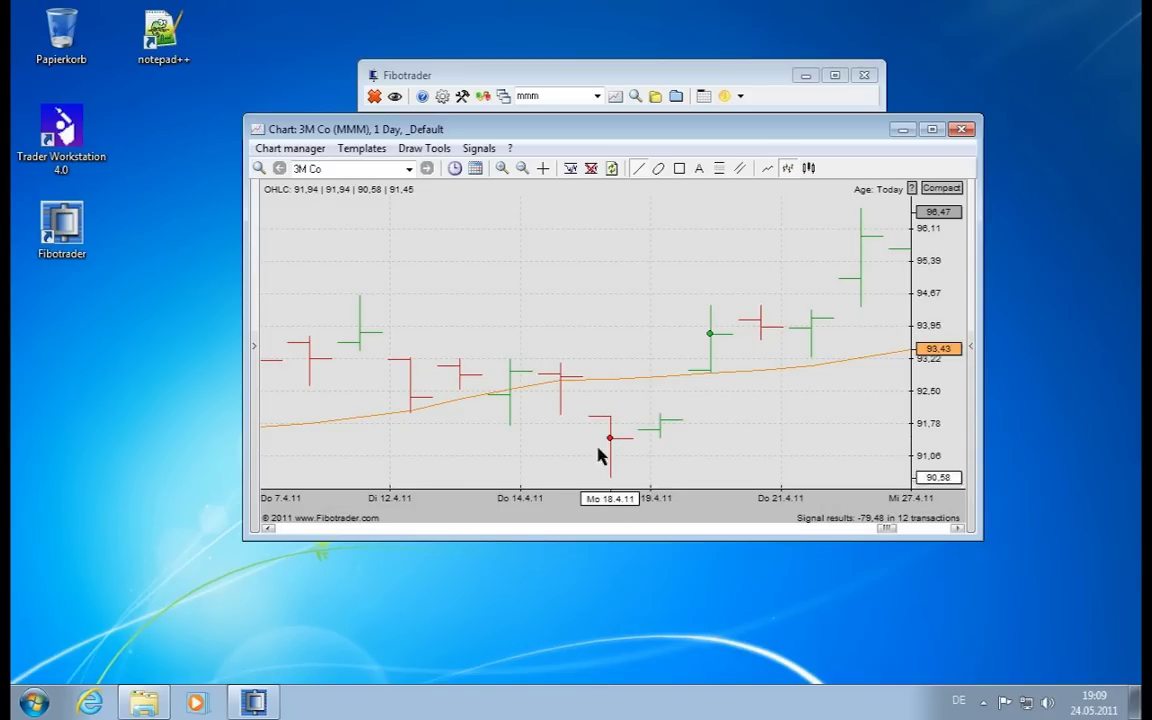
# Zoom the chart out and show trade brackets for two sell signals, including the 17.05 sell.
pyautogui.scroll(-3, 612, 420)
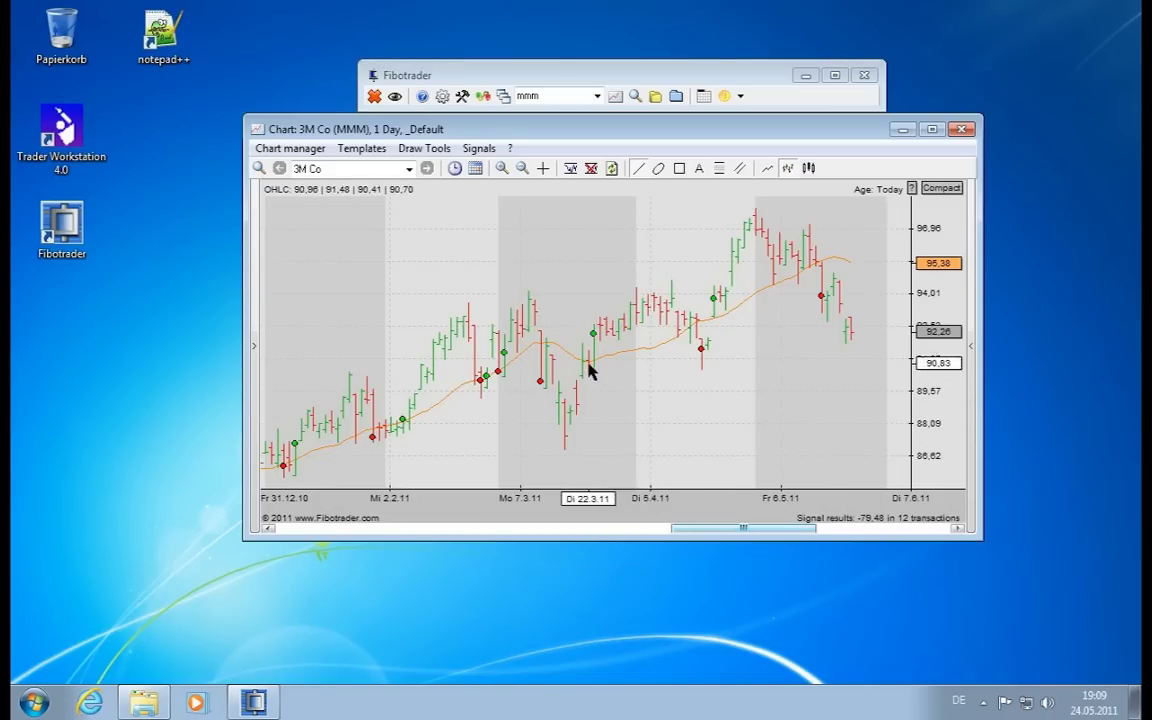
pyautogui.click(703, 353)
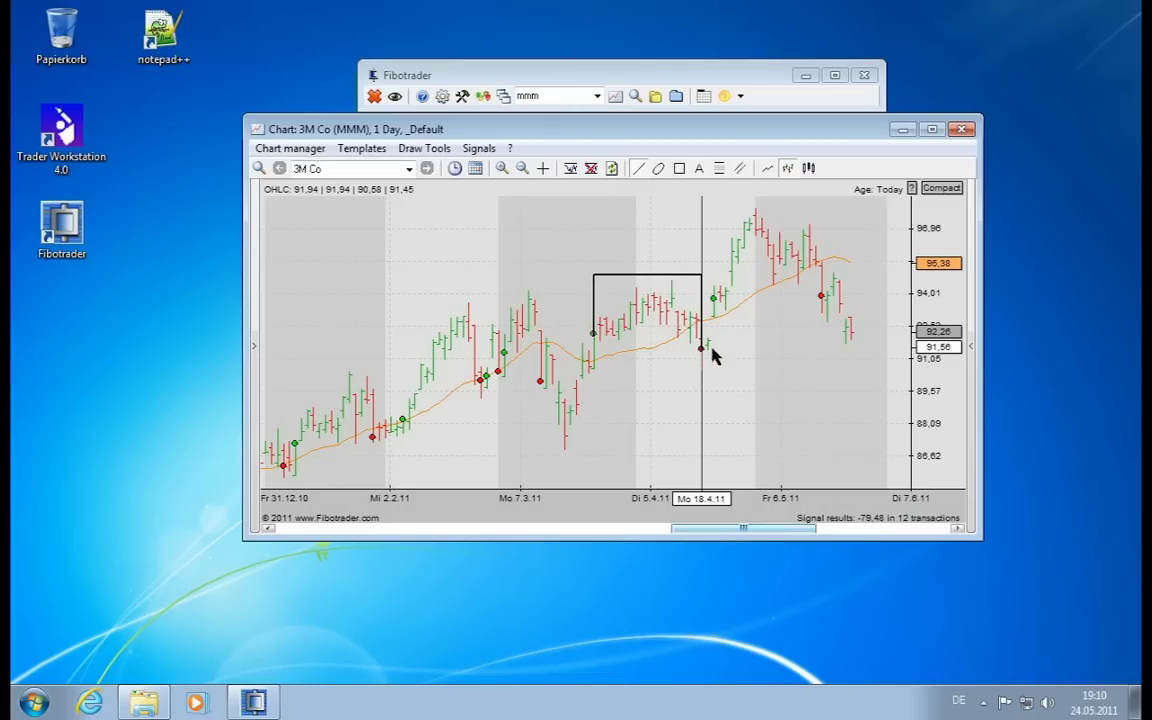
pyautogui.click(823, 301)
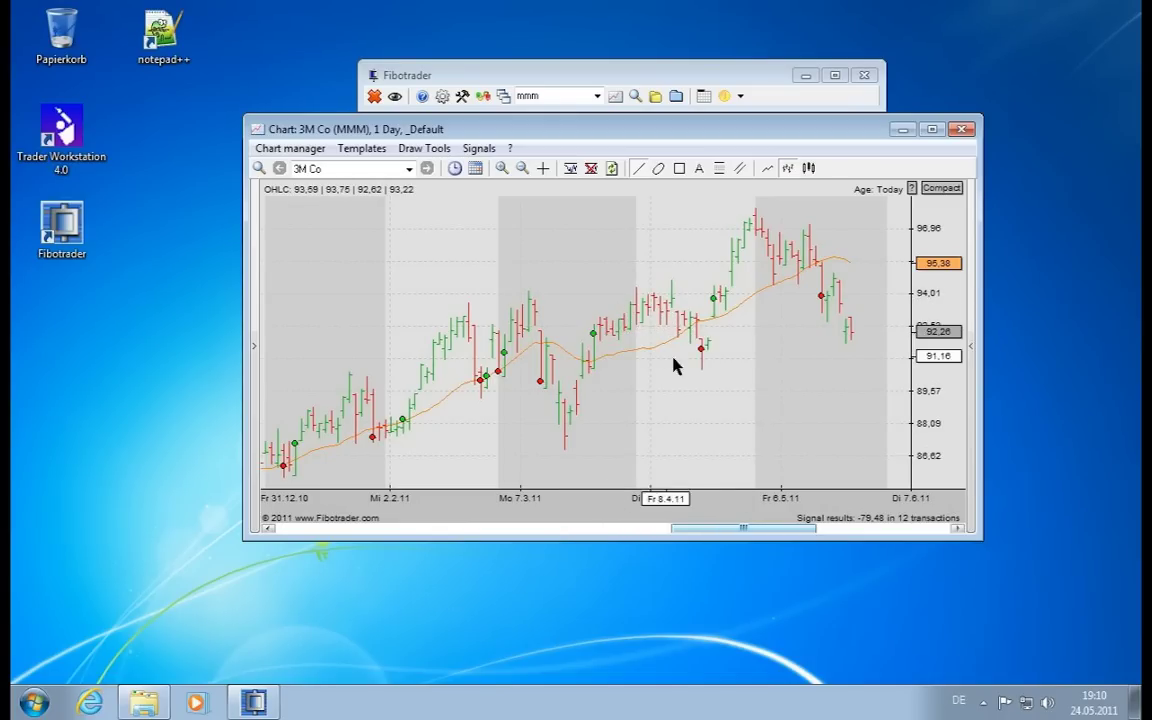
# Compress the time axis so the chart spans from May 2010 to June 2011.
pyautogui.moveTo(703, 348)
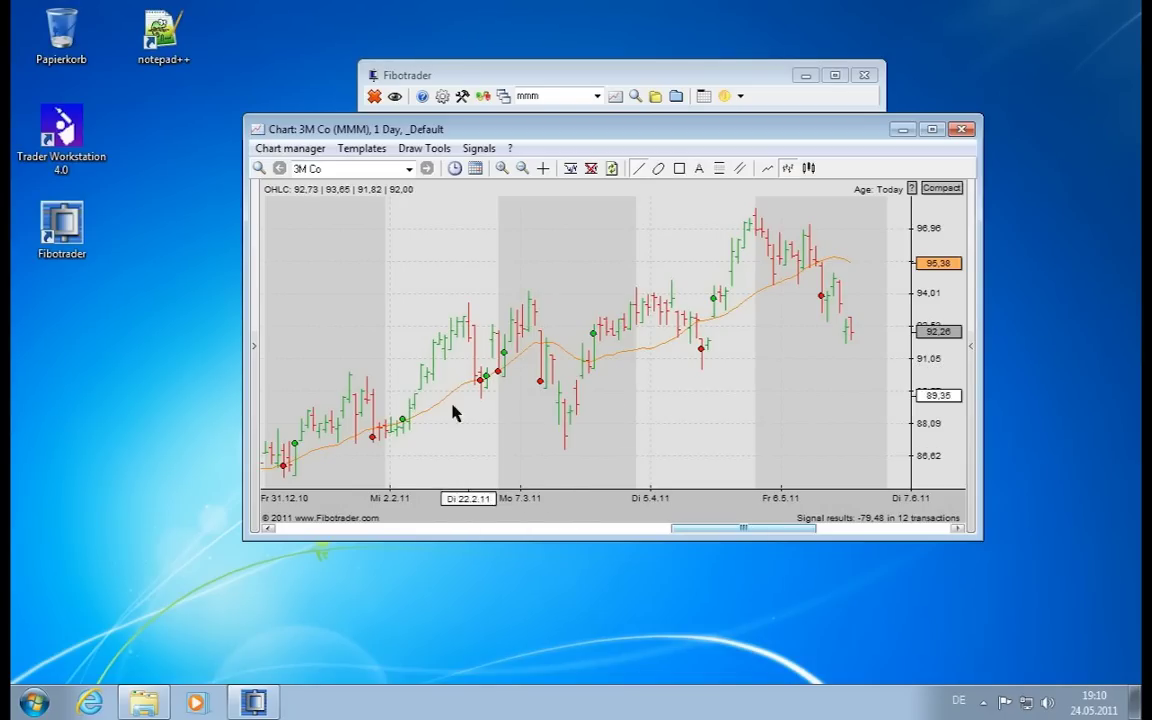
pyautogui.moveTo(327, 495); pyautogui.dragTo(742, 505)
pyautogui.moveTo(345, 494); pyautogui.dragTo(708, 503)
pyautogui.moveTo(400, 360)
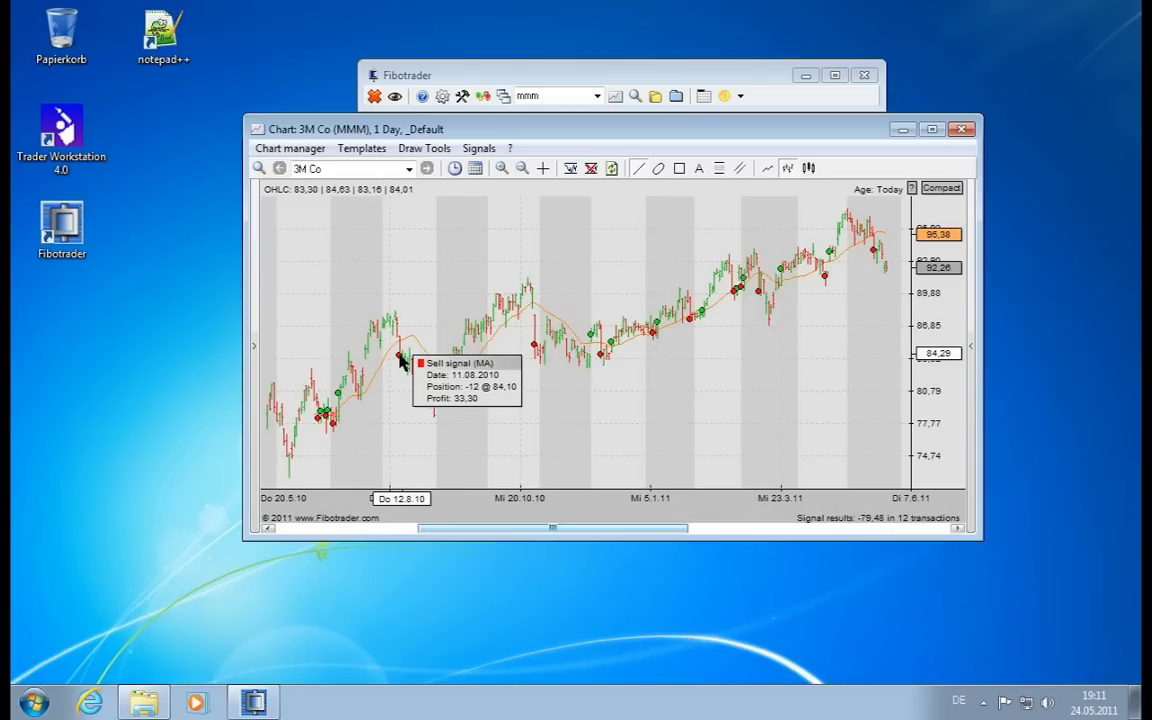
pyautogui.moveTo(308, 500)
pyautogui.mouseDown()
pyautogui.moveTo(335, 515)
pyautogui.moveTo(319, 512)
pyautogui.mouseUp()
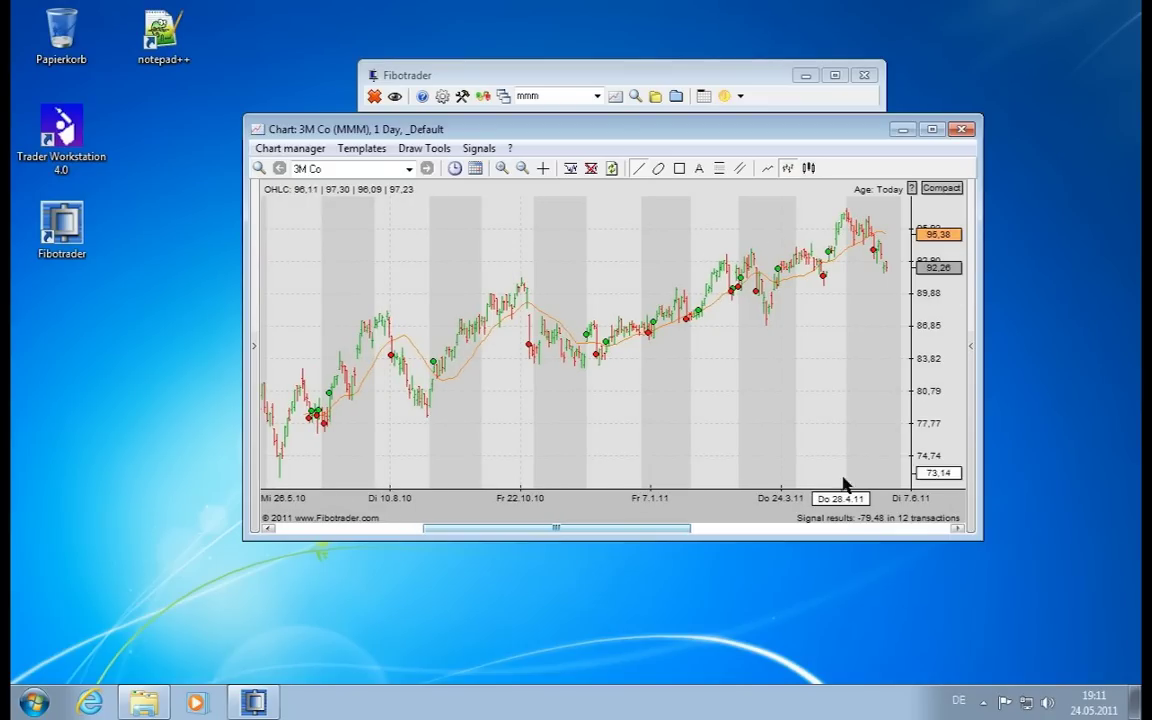
pyautogui.moveTo(842, 506); pyautogui.dragTo(830, 507)
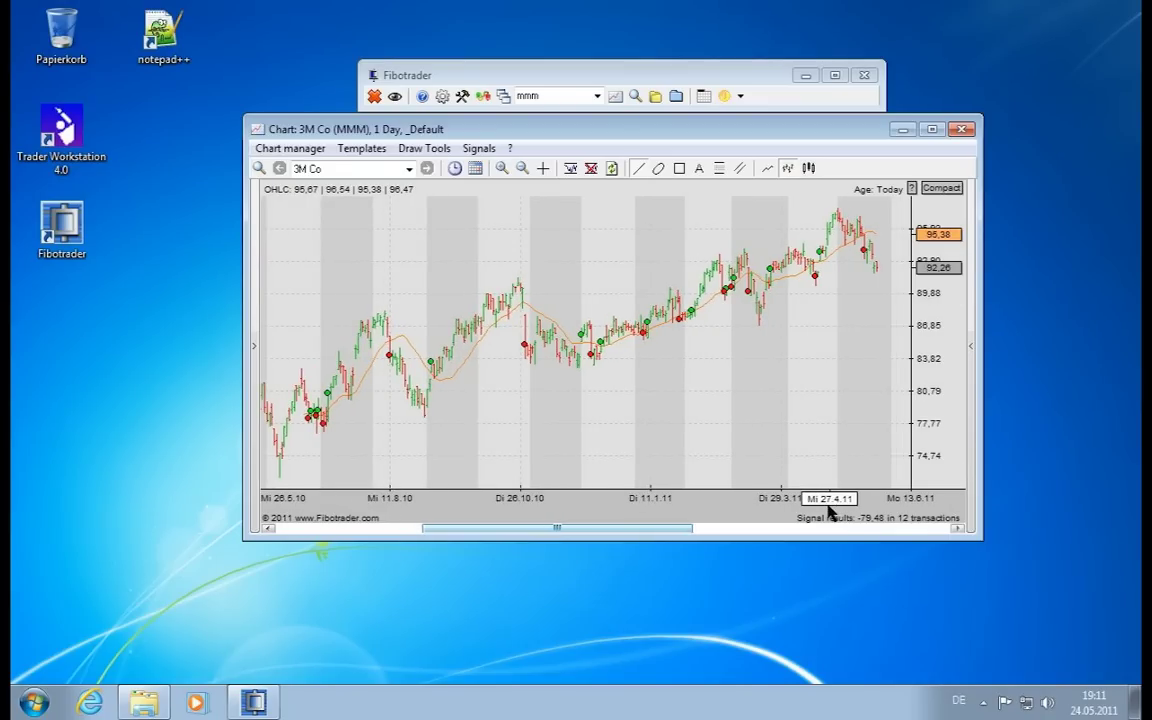
# Open the Signals > Results report and highlight the backtesting period starting 25.05.2010.
pyautogui.click(478, 148)
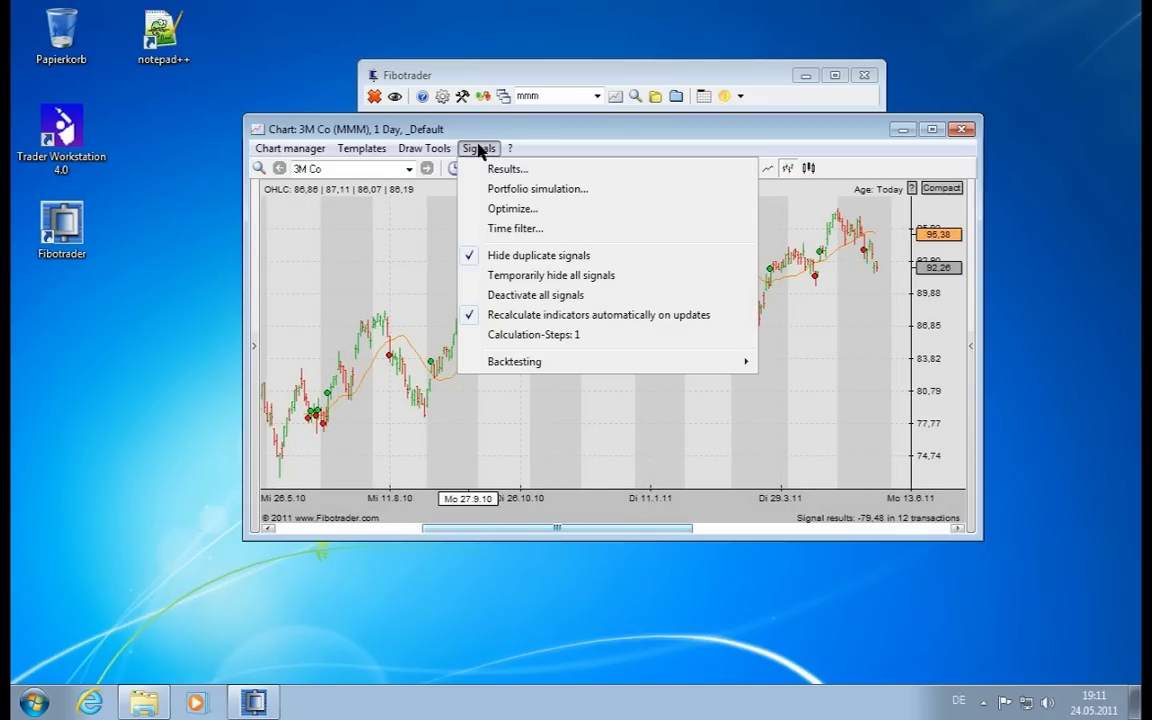
pyautogui.click(533, 171)
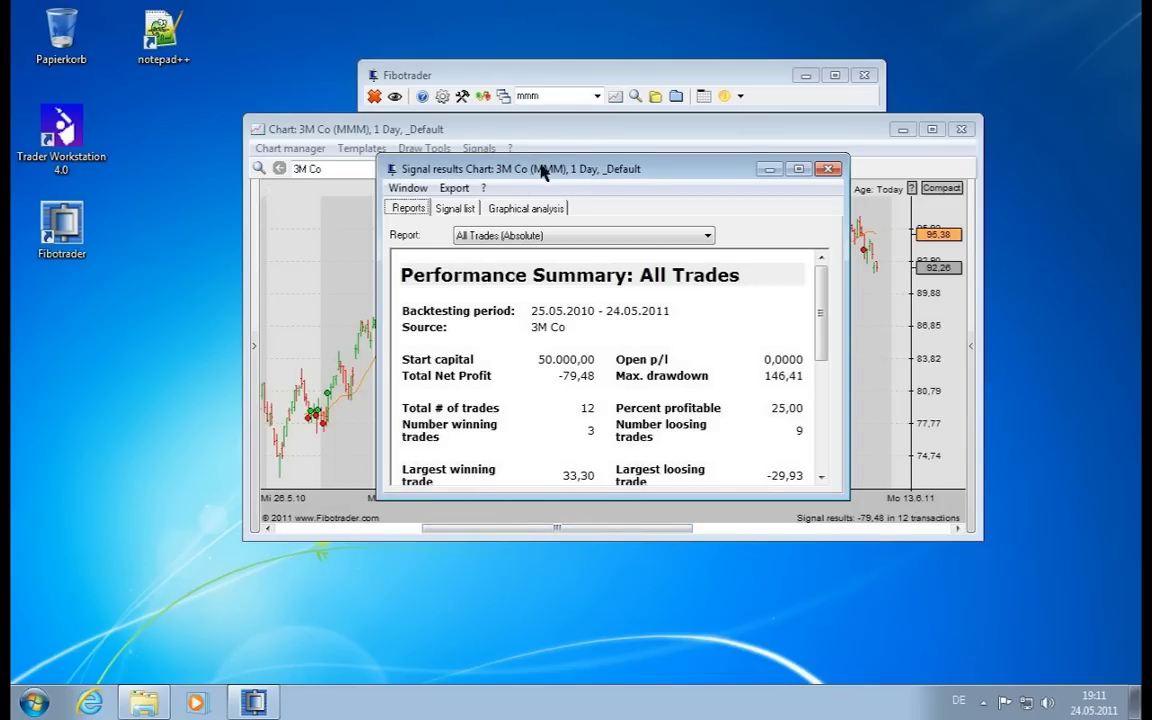
pyautogui.moveTo(542, 172); pyautogui.dragTo(503, 148)
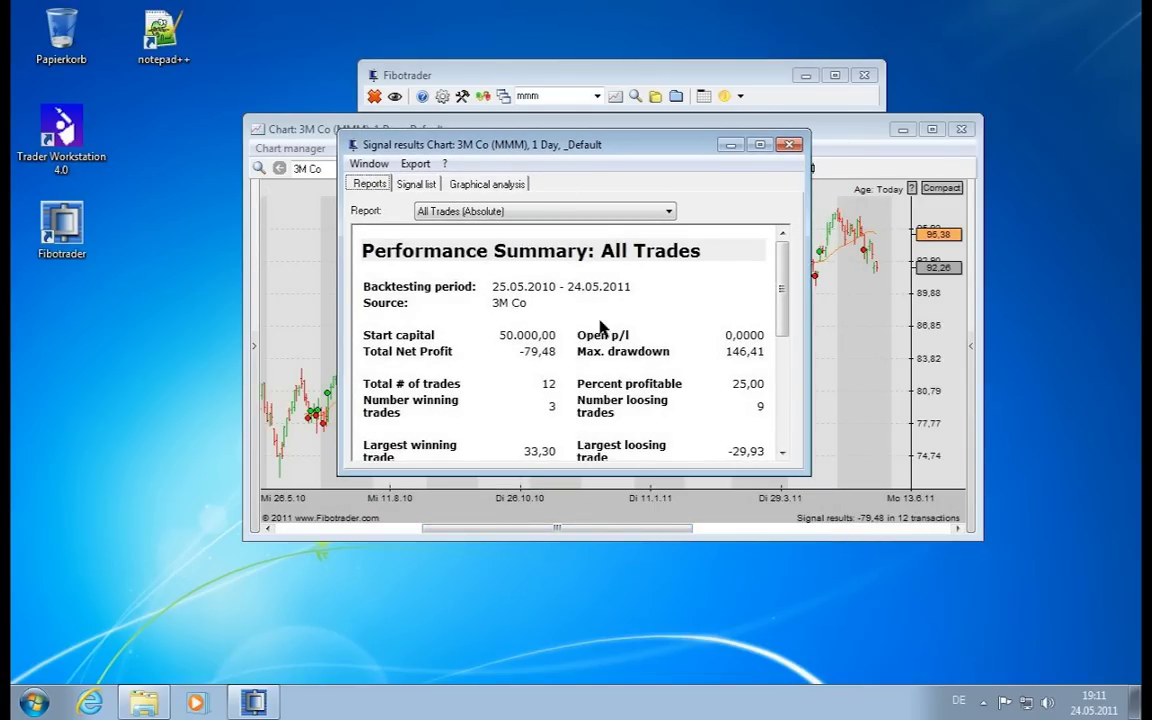
pyautogui.moveTo(473, 289); pyautogui.dragTo(620, 288)
pyautogui.click(620, 288)
pyautogui.moveTo(492, 286); pyautogui.dragTo(630, 288)
pyautogui.click(635, 288)
# Highlight the start capital 50.000,00 and the total net profit -79,48.
pyautogui.moveTo(520, 343); pyautogui.dragTo(553, 338)
pyautogui.click(553, 338)
pyautogui.moveTo(518, 360); pyautogui.dragTo(552, 360)
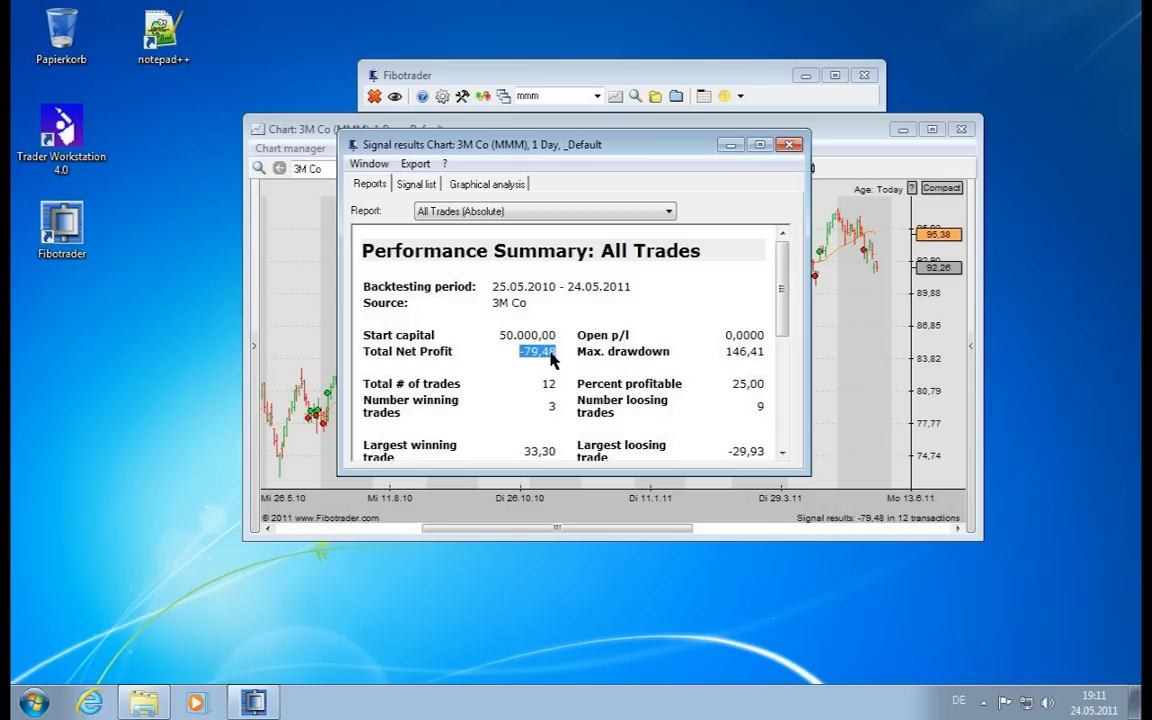
pyautogui.click(552, 360)
pyautogui.scroll(-3, 733, 386)
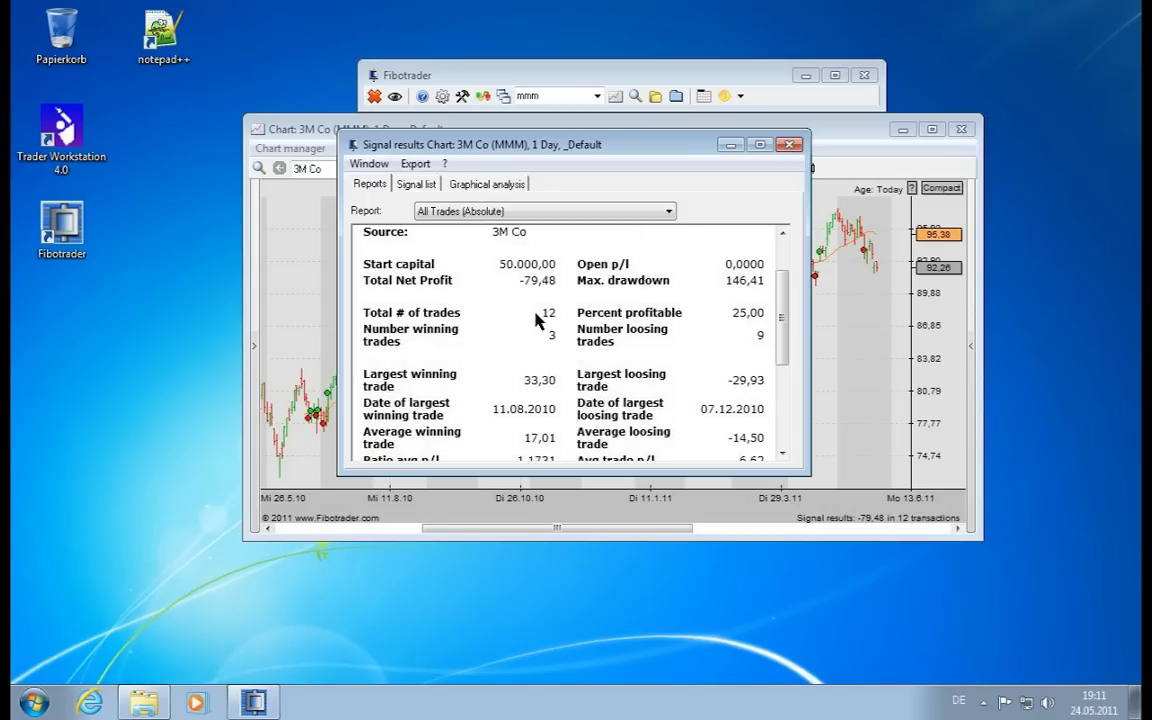
# Check winning trades, 25,00 percent profitable and the 33,30 largest win, then scroll to Parameters.
pyautogui.moveTo(556, 340); pyautogui.dragTo(545, 343)
pyautogui.moveTo(733, 313); pyautogui.dragTo(766, 320)
pyautogui.click(765, 322)
pyautogui.moveTo(518, 382); pyautogui.dragTo(560, 388)
pyautogui.click(751, 386)
pyautogui.scroll(-1, 730, 390)
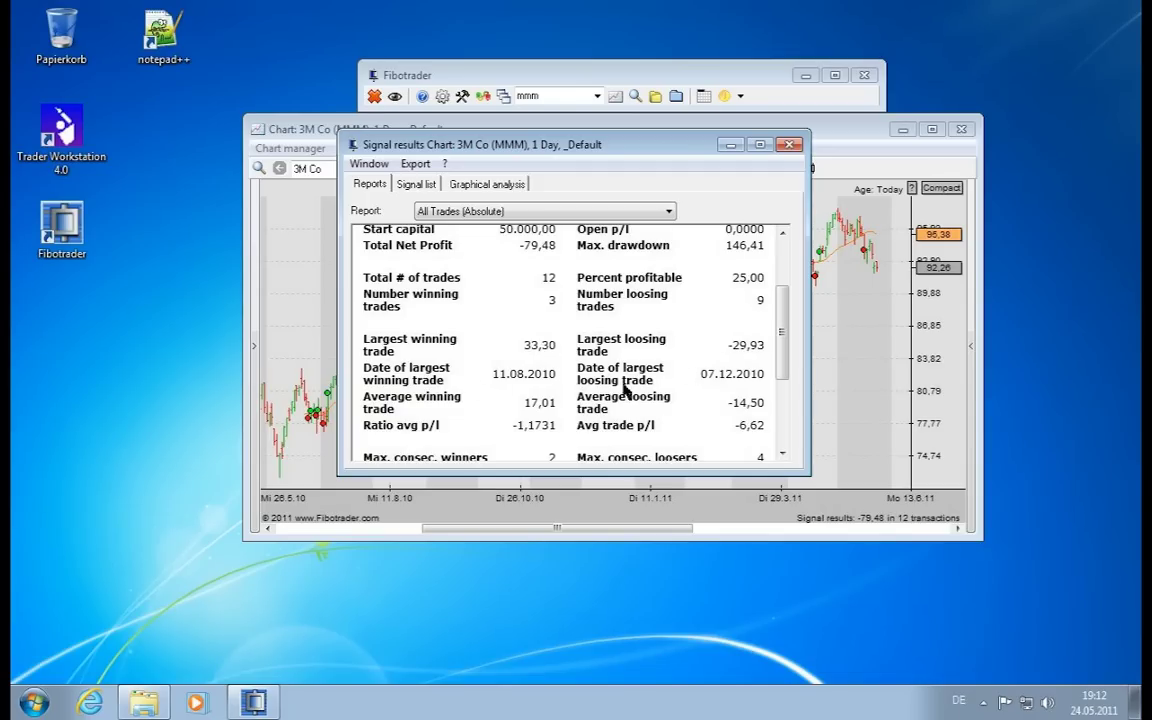
pyautogui.scroll(-3, 610, 388)
pyautogui.scroll(-1, 610, 388)
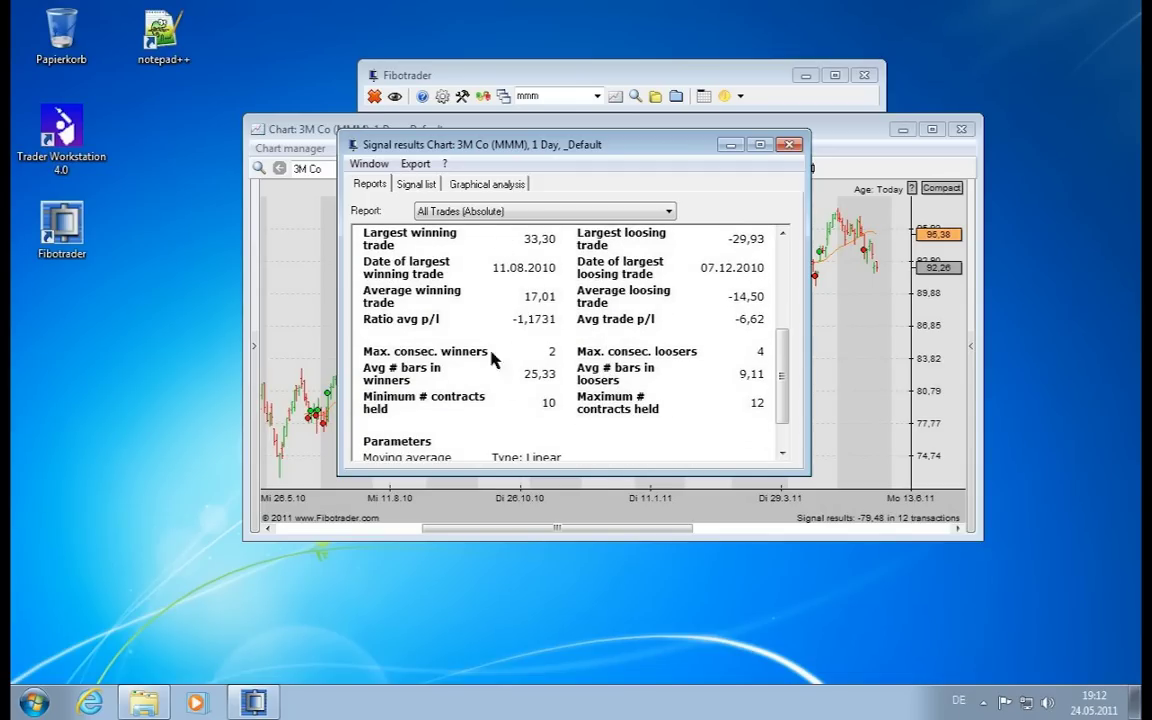
pyautogui.scroll(-1, 548, 410)
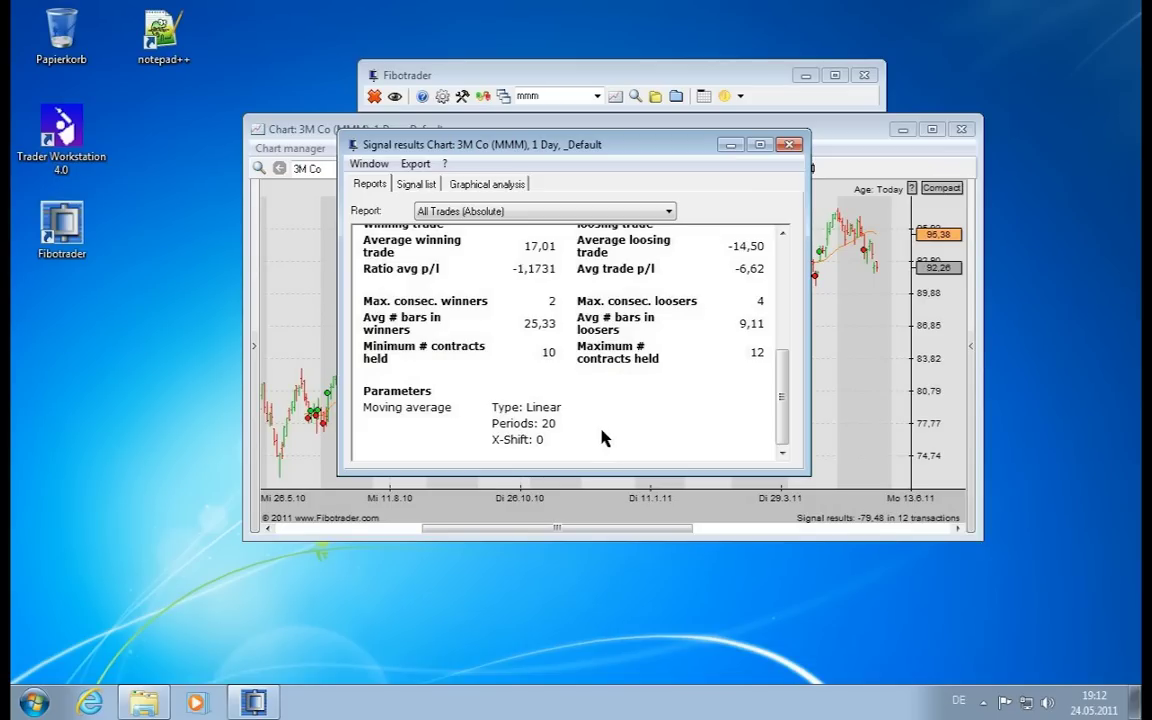
# Switch the report to All Trades (Percent), then to Periods.
pyautogui.click(385, 210)
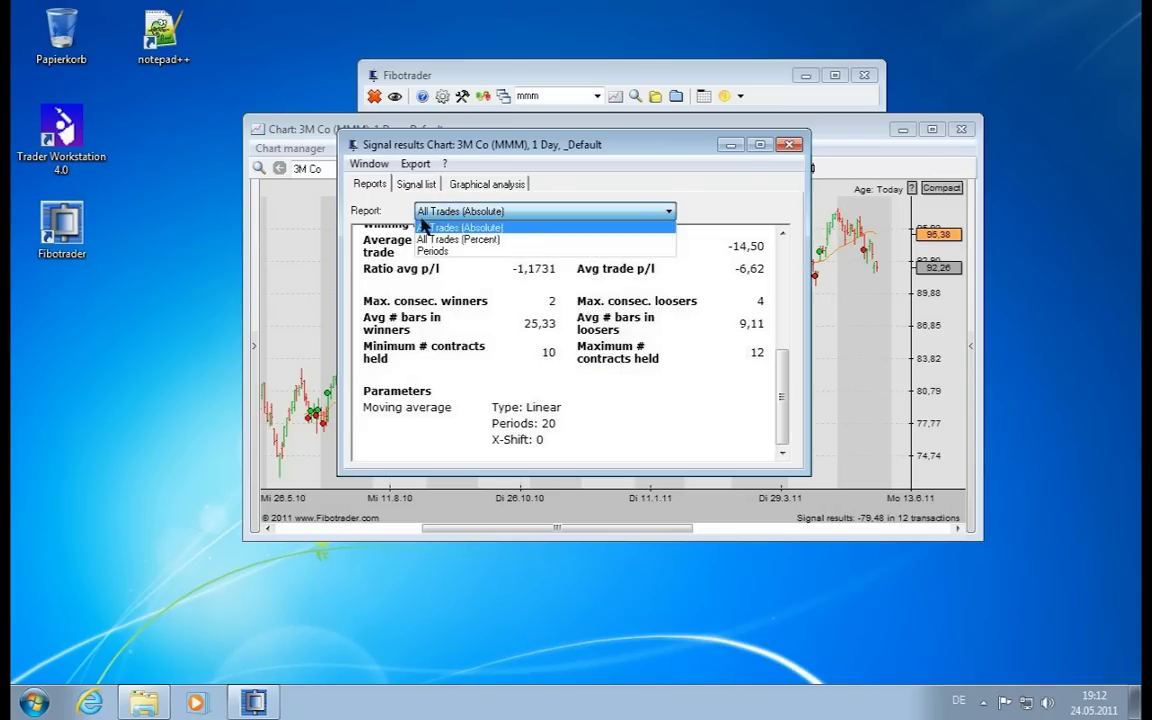
pyautogui.click(431, 217)
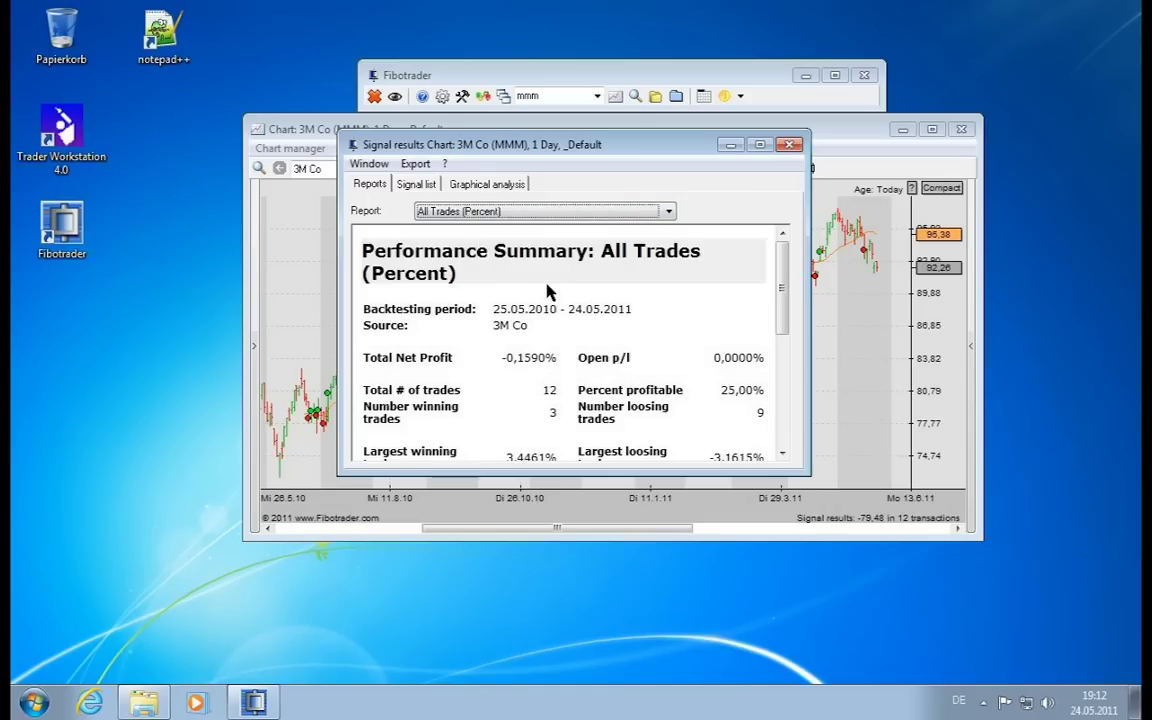
pyautogui.click(508, 212)
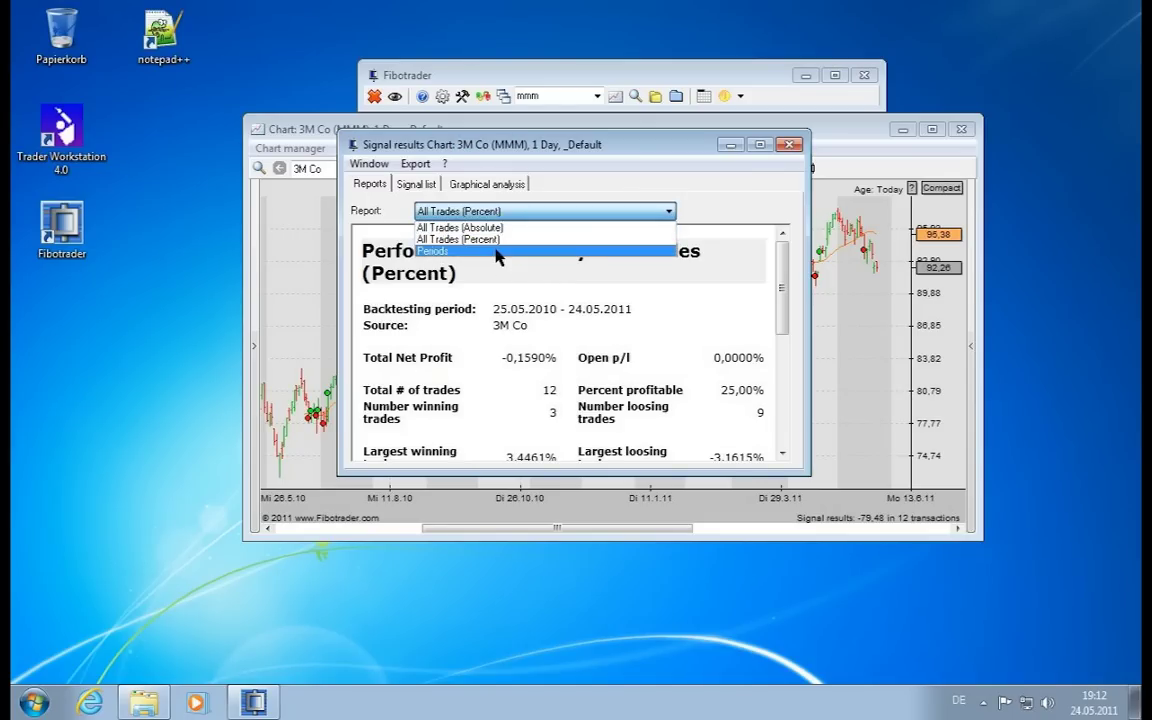
pyautogui.click(497, 248)
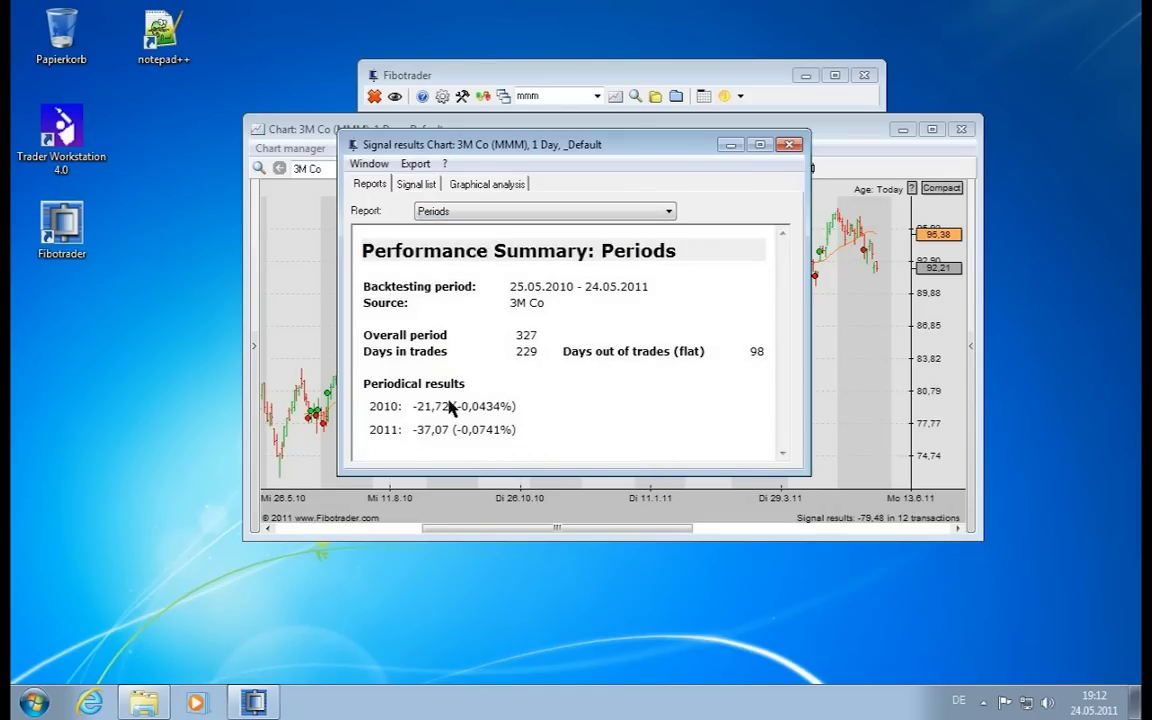
# Highlight the 2010 result -21,72, the 2011 result -37,07, the 229 days in trades and the 98 flat days.
pyautogui.moveTo(398, 406); pyautogui.dragTo(520, 408)
pyautogui.click(520, 408)
pyautogui.moveTo(378, 432); pyautogui.dragTo(566, 437)
pyautogui.click(565, 435)
pyautogui.doubleClick(527, 351)
pyautogui.doubleClick(749, 354)
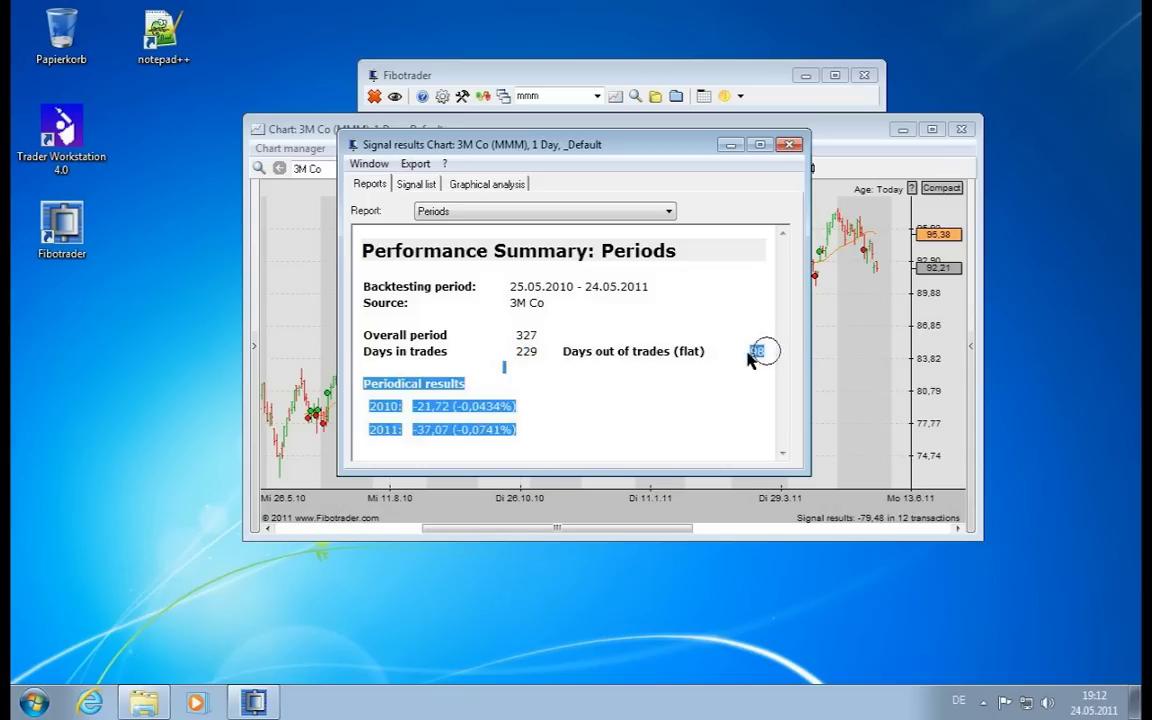
pyautogui.click(758, 357)
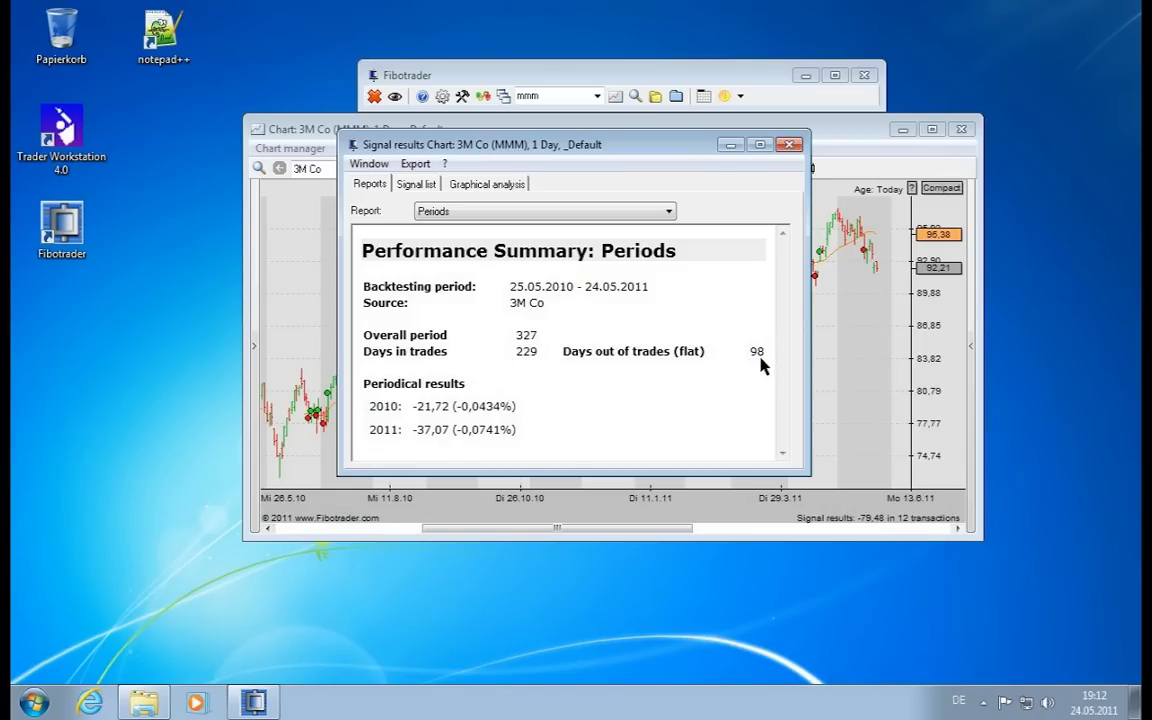
# Show the Signal list in an enlarged window and select the 25.06.2010 Long and 29.06.2010 Flat rows.
pyautogui.click(404, 184)
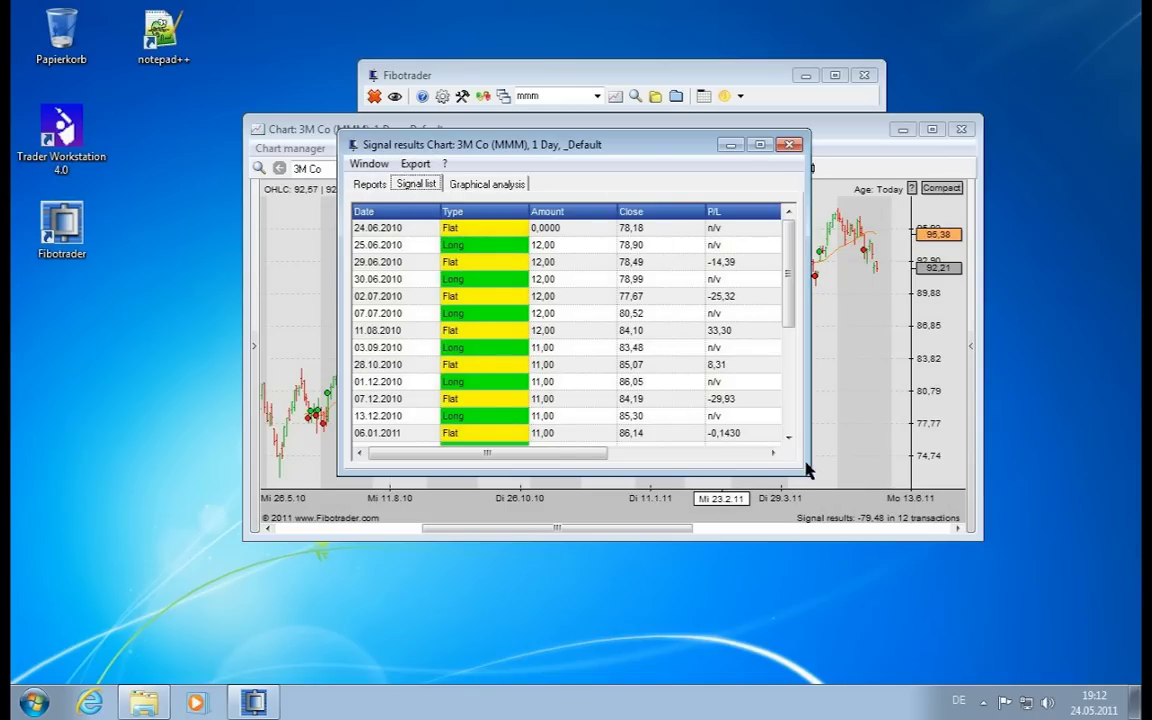
pyautogui.moveTo(809, 480); pyautogui.dragTo(1104, 541)
pyautogui.click(500, 246)
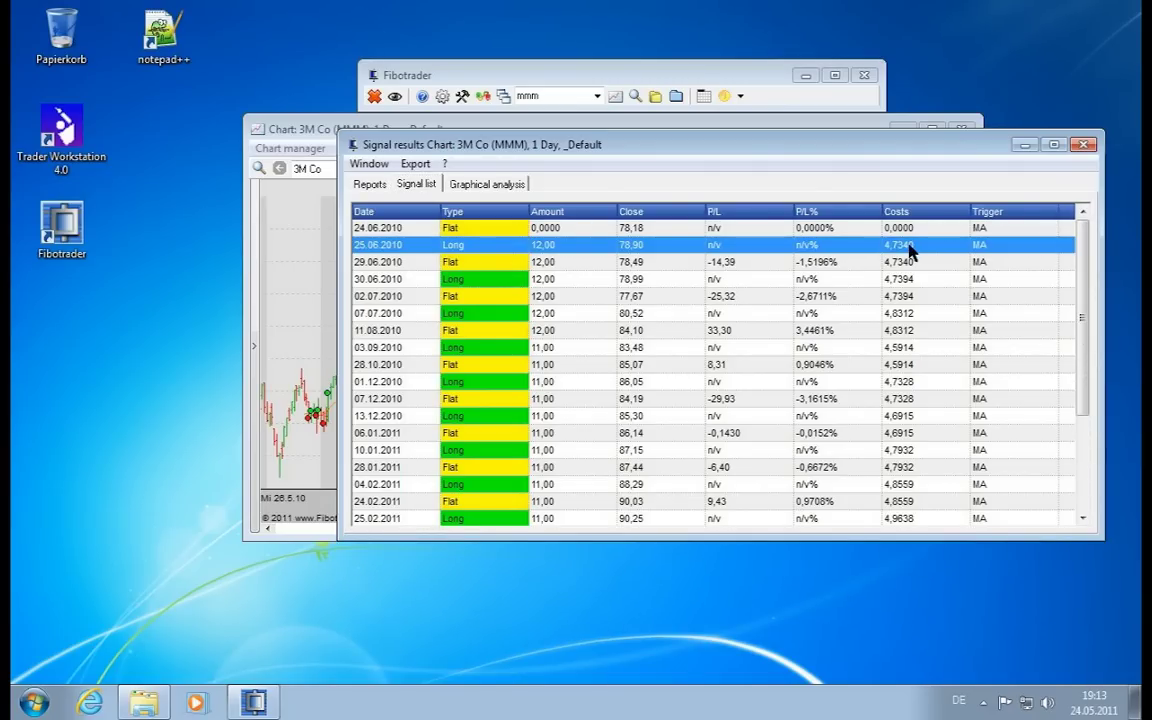
pyautogui.click(826, 263)
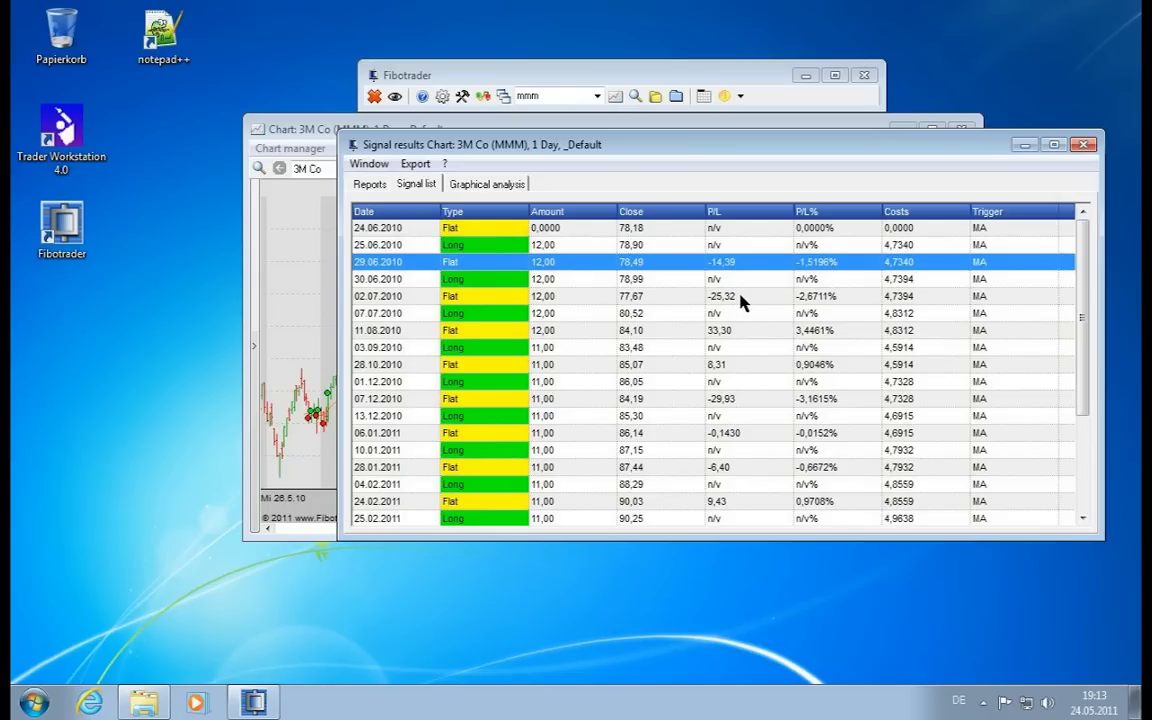
# Show the equity curve on the Graphical analysis tab and move the Signal results window down-left.
pyautogui.click(480, 184)
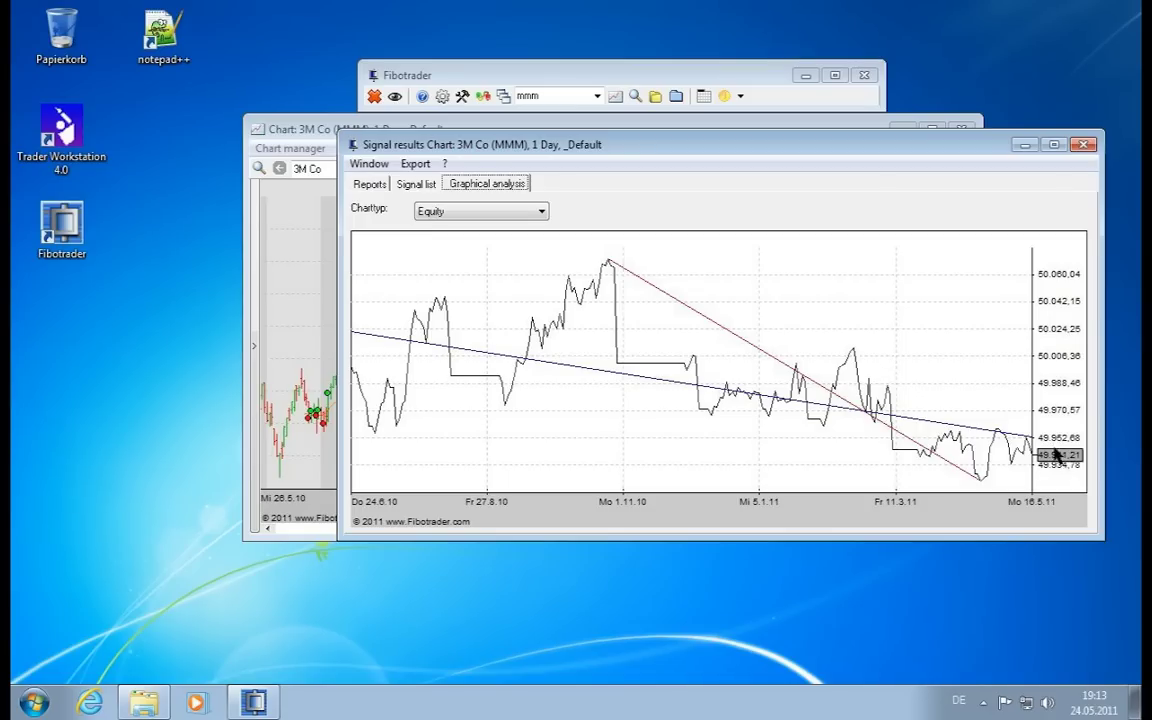
pyautogui.moveTo(690, 160); pyautogui.dragTo(631, 191)
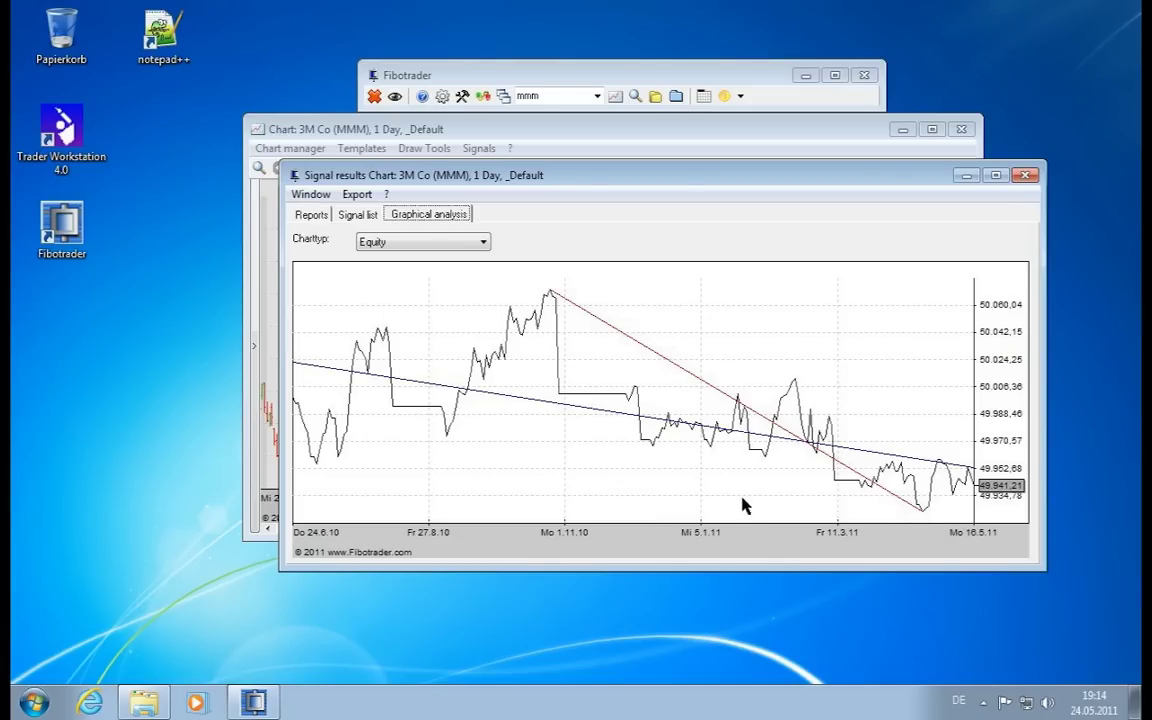
# Switch the results chart to Profit per trade, then Equity, view the Periods report, and close it.
pyautogui.click(395, 241)
pyautogui.click(388, 267)
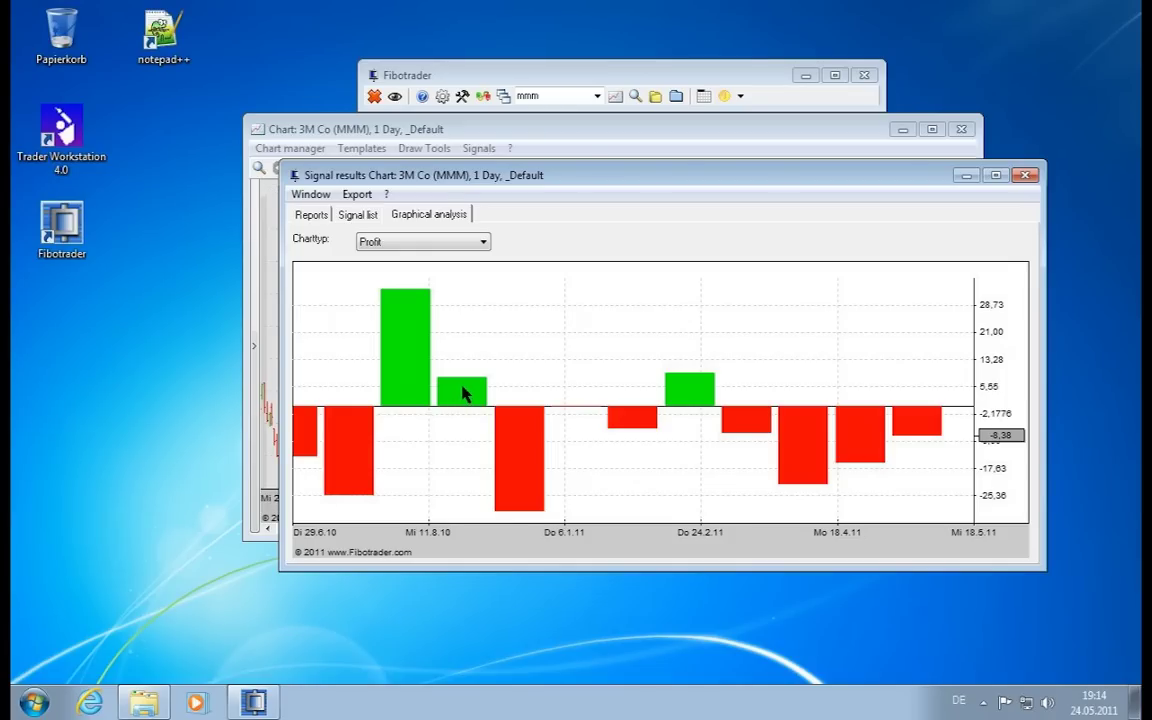
pyautogui.click(448, 243)
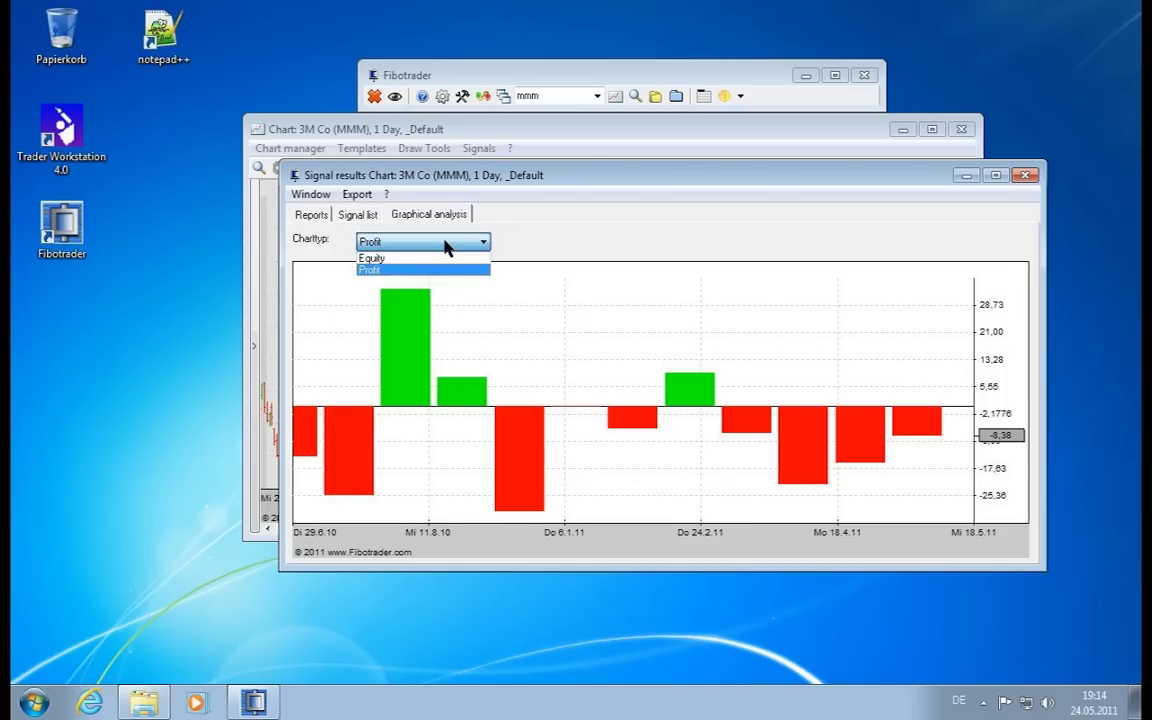
pyautogui.click(446, 258)
pyautogui.click(311, 215)
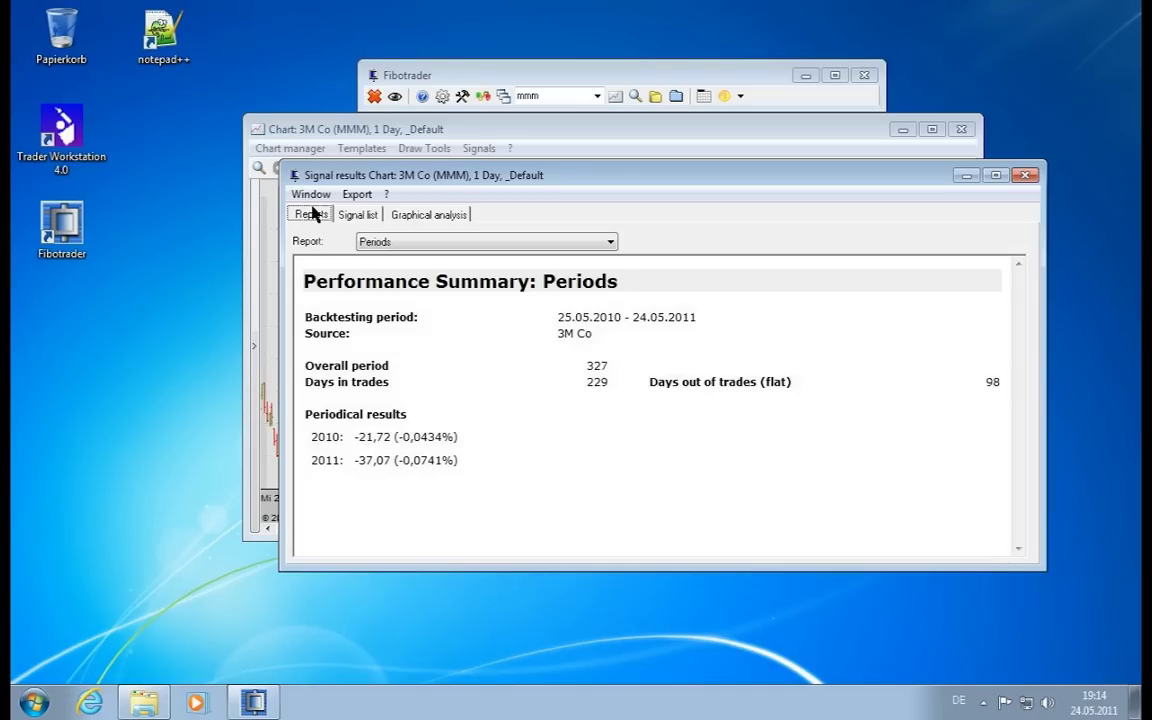
pyautogui.click(1025, 176)
# Enlarge the 3M Co chart window leftward and downward to show the whole year of bars.
pyautogui.moveTo(983, 330); pyautogui.dragTo(1080, 330)
pyautogui.moveTo(243, 540); pyautogui.dragTo(155, 615)
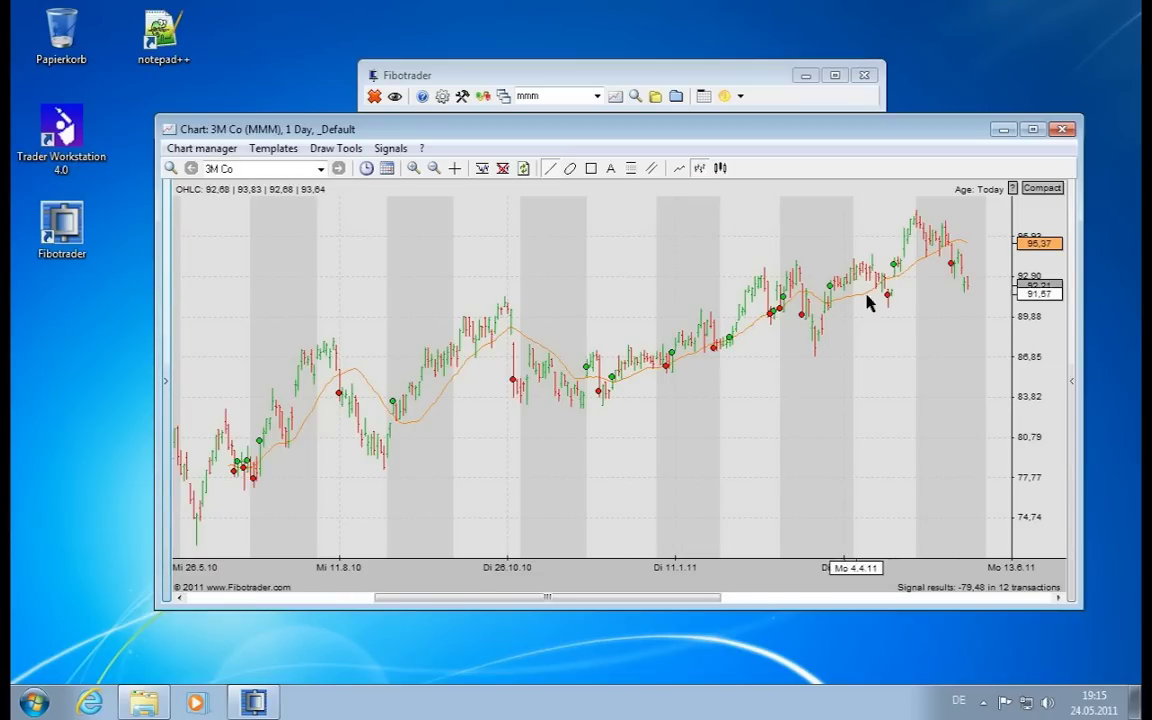
# Open the object tree beside the chart, showing the moving average's Linear, 20-period, X-Shift 0 parameters.
pyautogui.click(1072, 322)
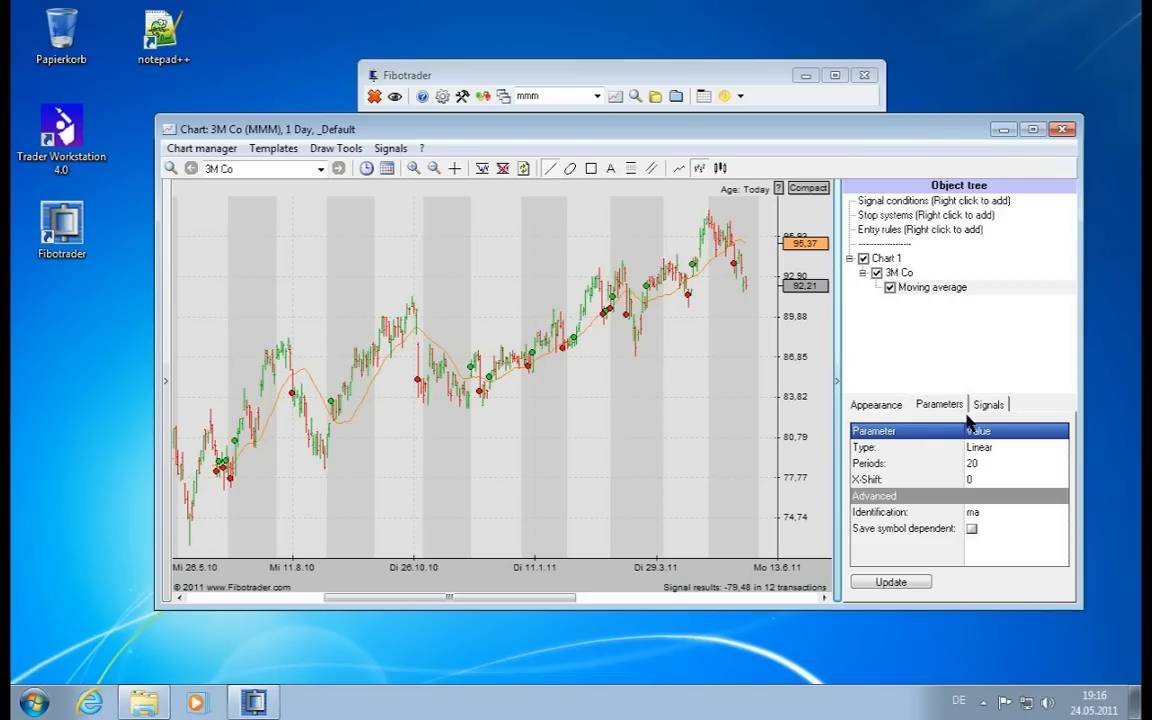
pyautogui.moveTo(843, 365); pyautogui.dragTo(847, 410)
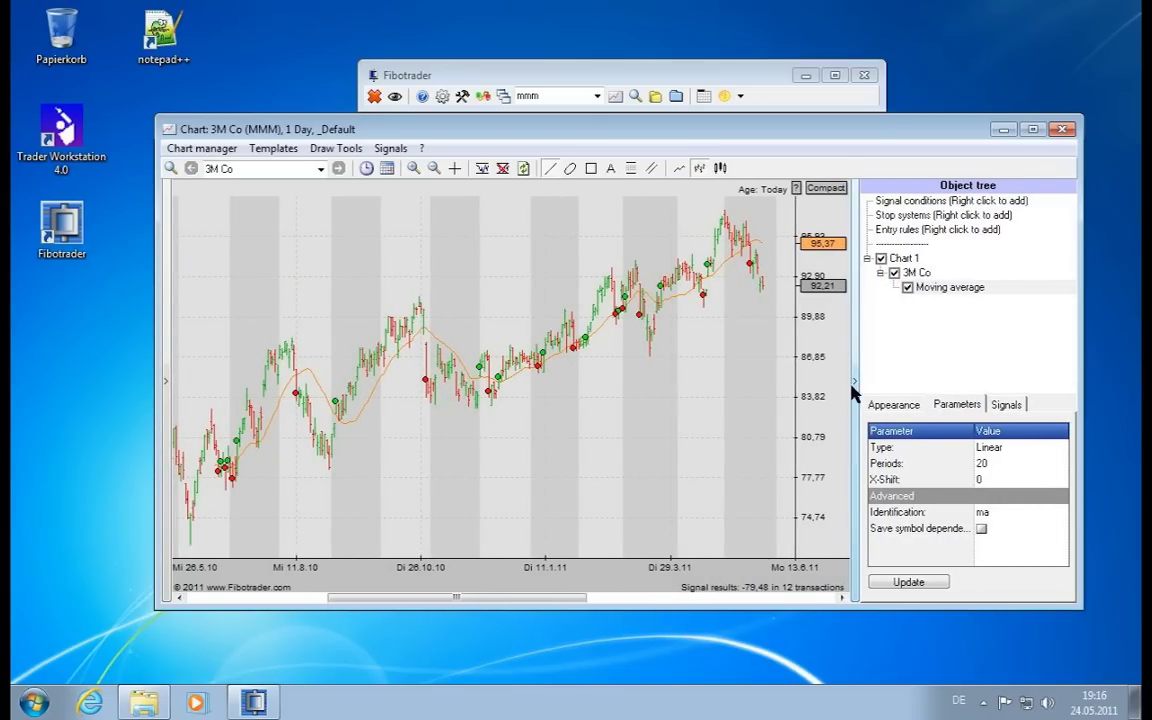
pyautogui.click(855, 392)
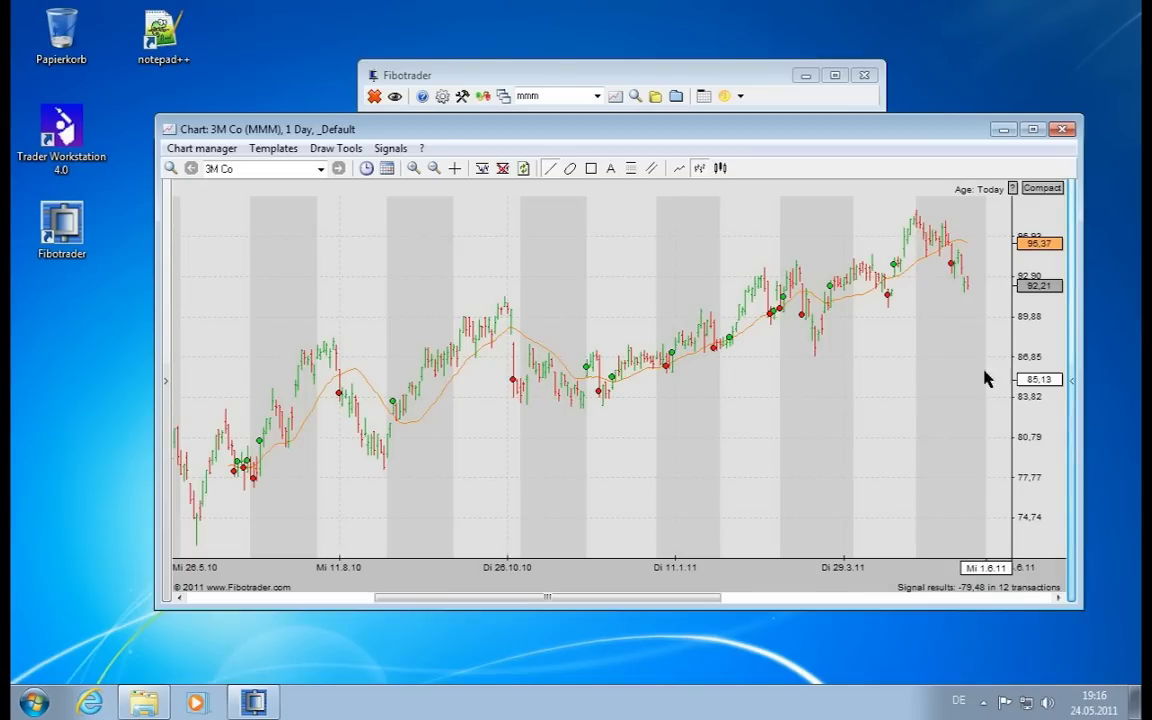
pyautogui.click(1070, 337)
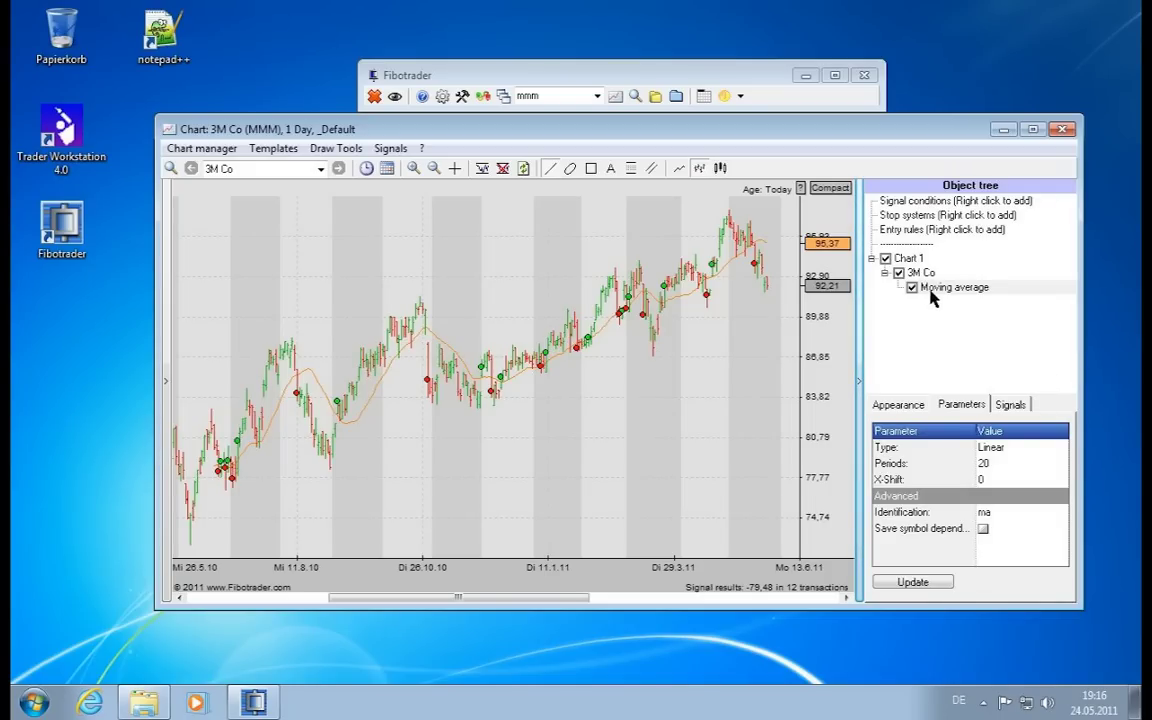
# Change the moving average to an Exponential type with 50 periods.
pyautogui.click(998, 453)
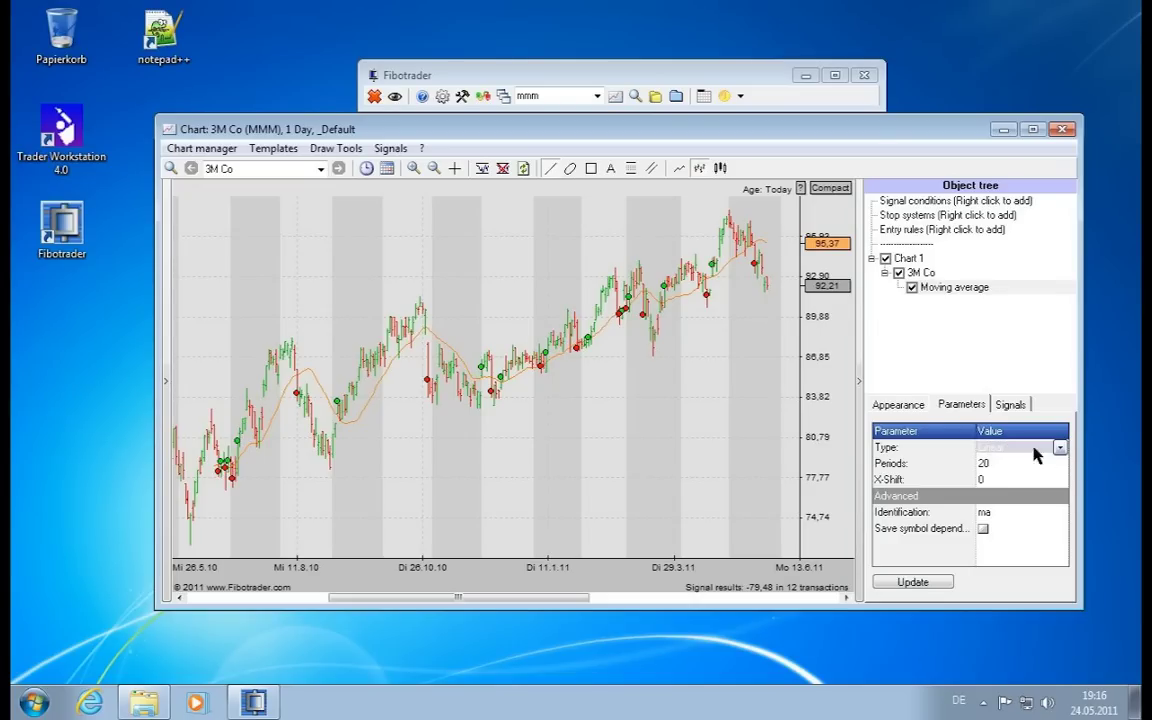
pyautogui.click(1059, 448)
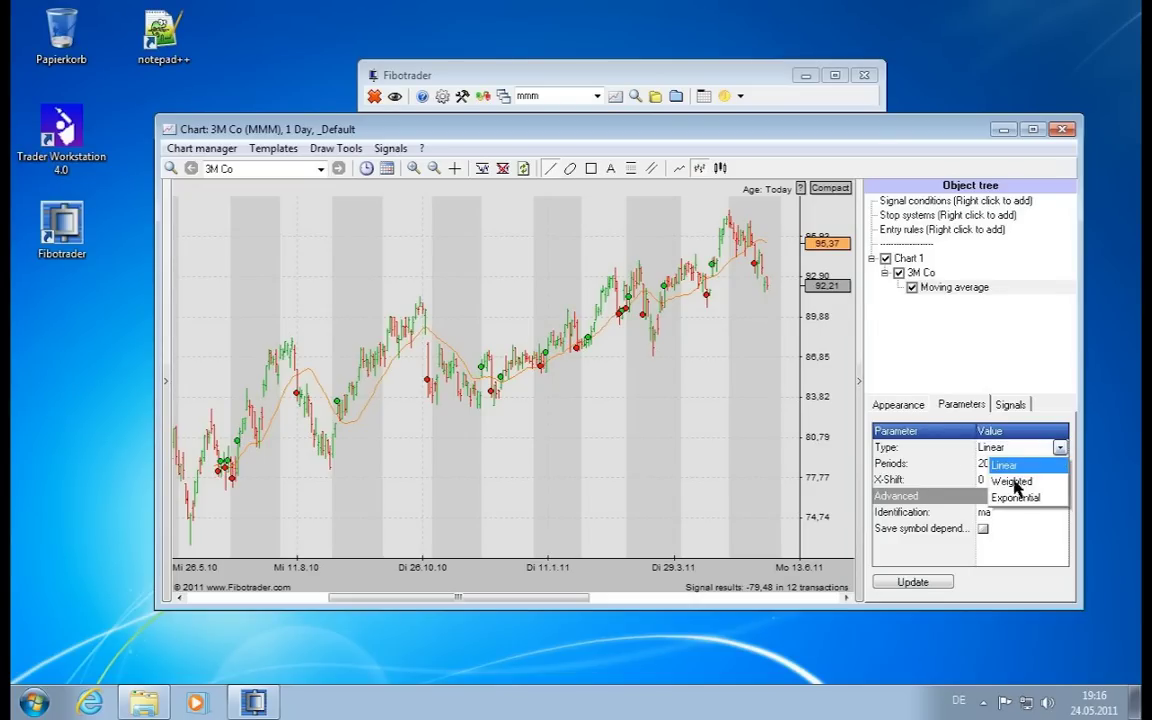
pyautogui.click(1017, 496)
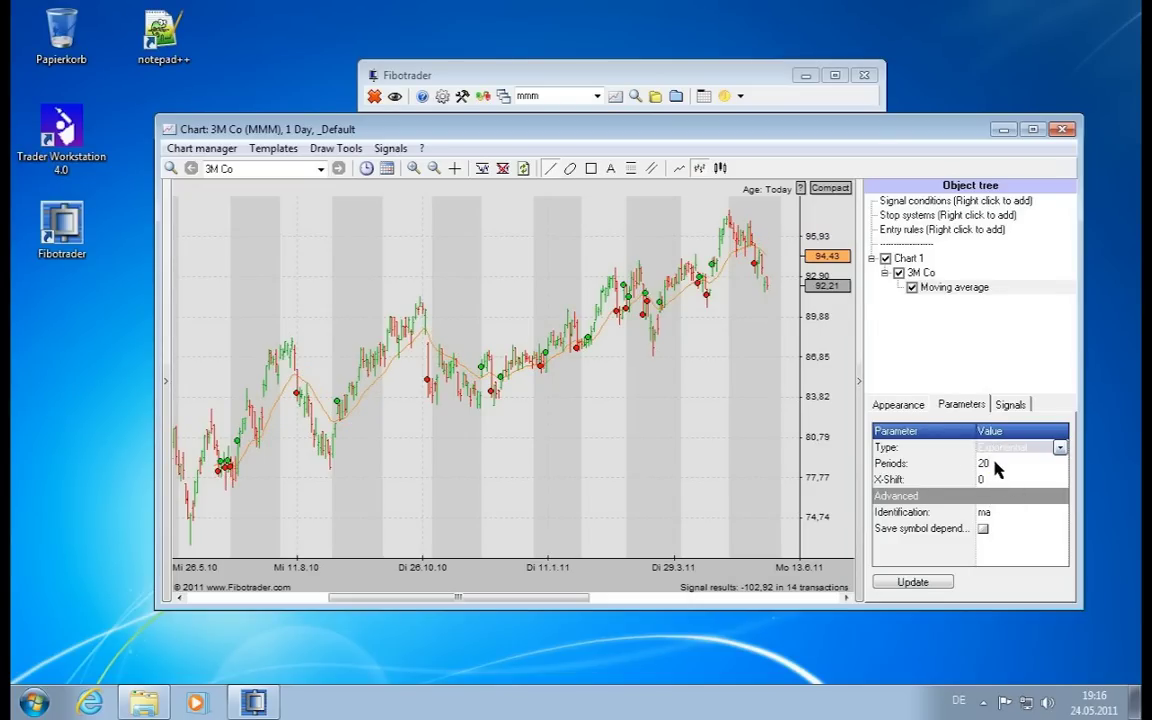
pyautogui.click(983, 463)
pyautogui.press('Return')
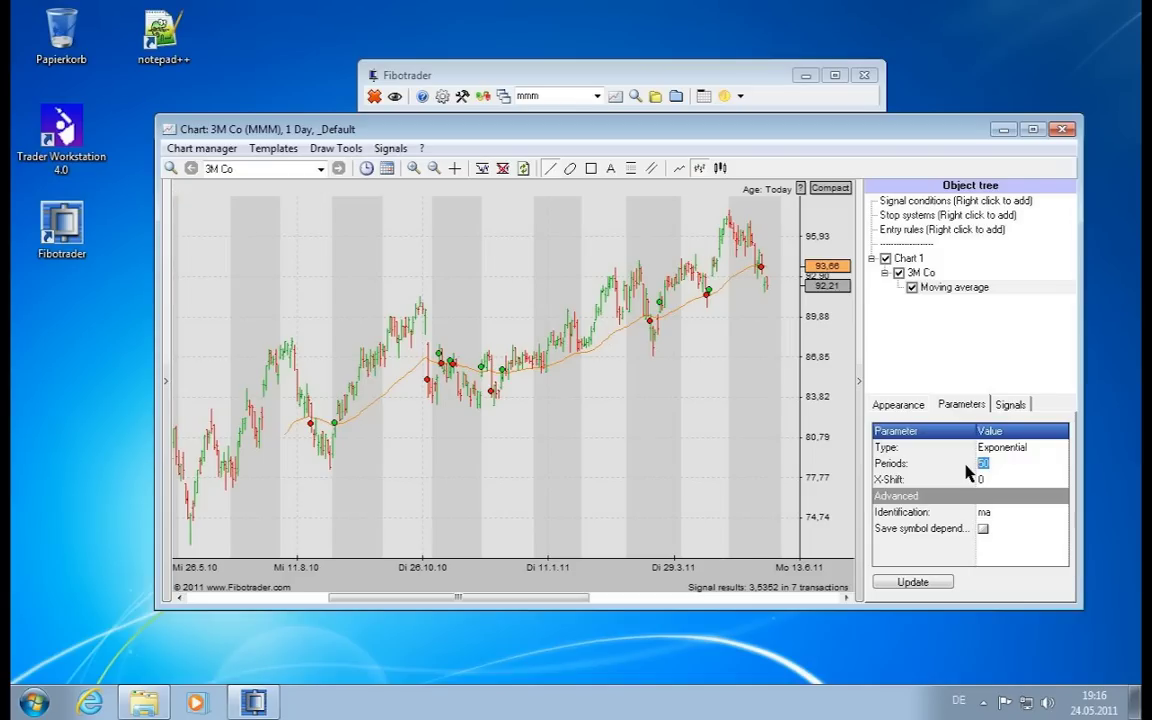
# Zoom into the most recent bars and try a moving-average X-Shift of 5.
pyautogui.click(993, 480)
pyautogui.moveTo(680, 240); pyautogui.dragTo(780, 318)
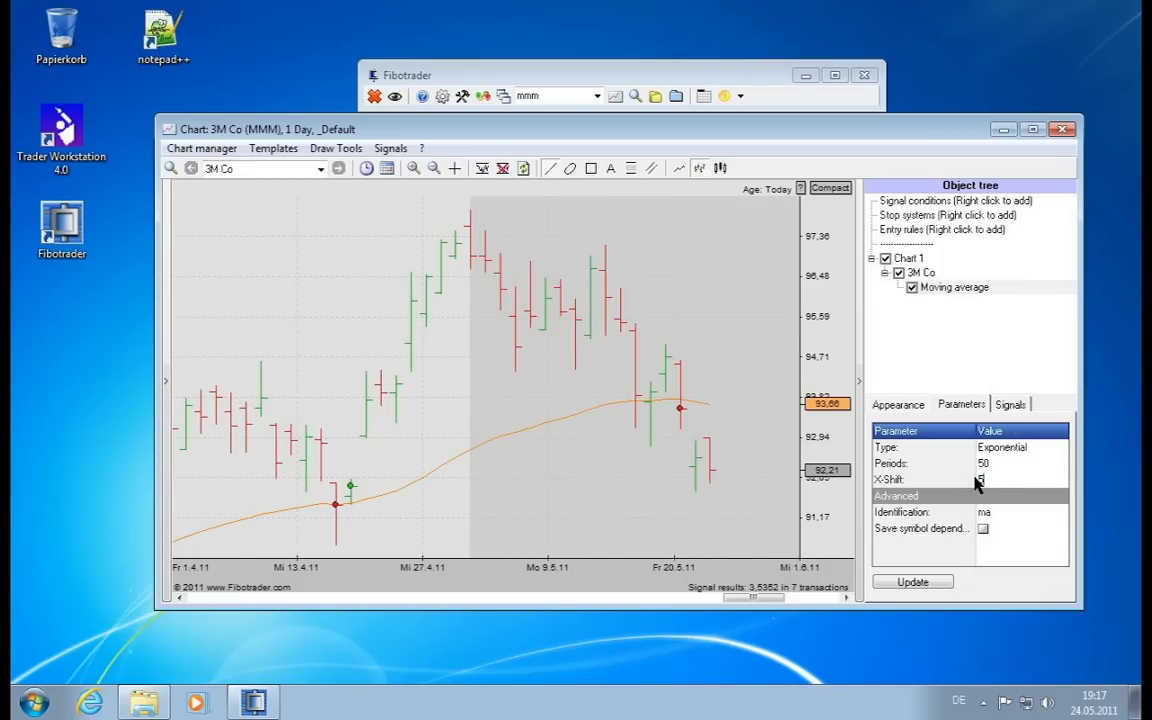
pyautogui.write('5')
pyautogui.press('Return')
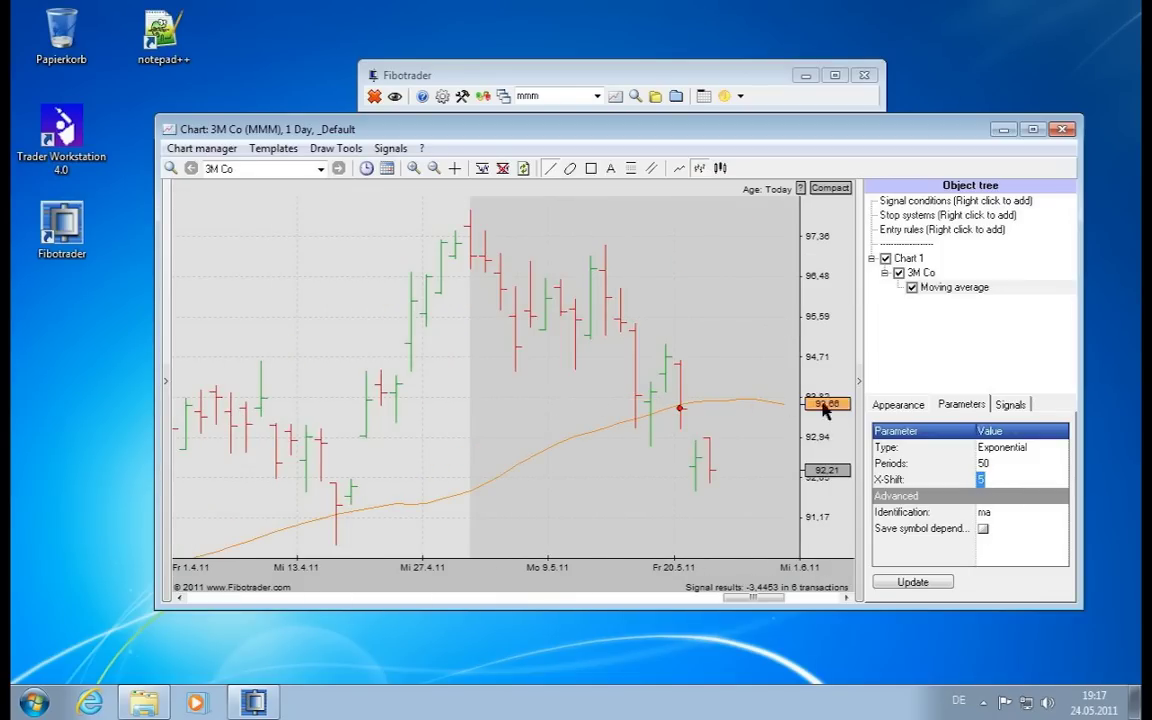
pyautogui.moveTo(533, 590); pyautogui.dragTo(424, 573)
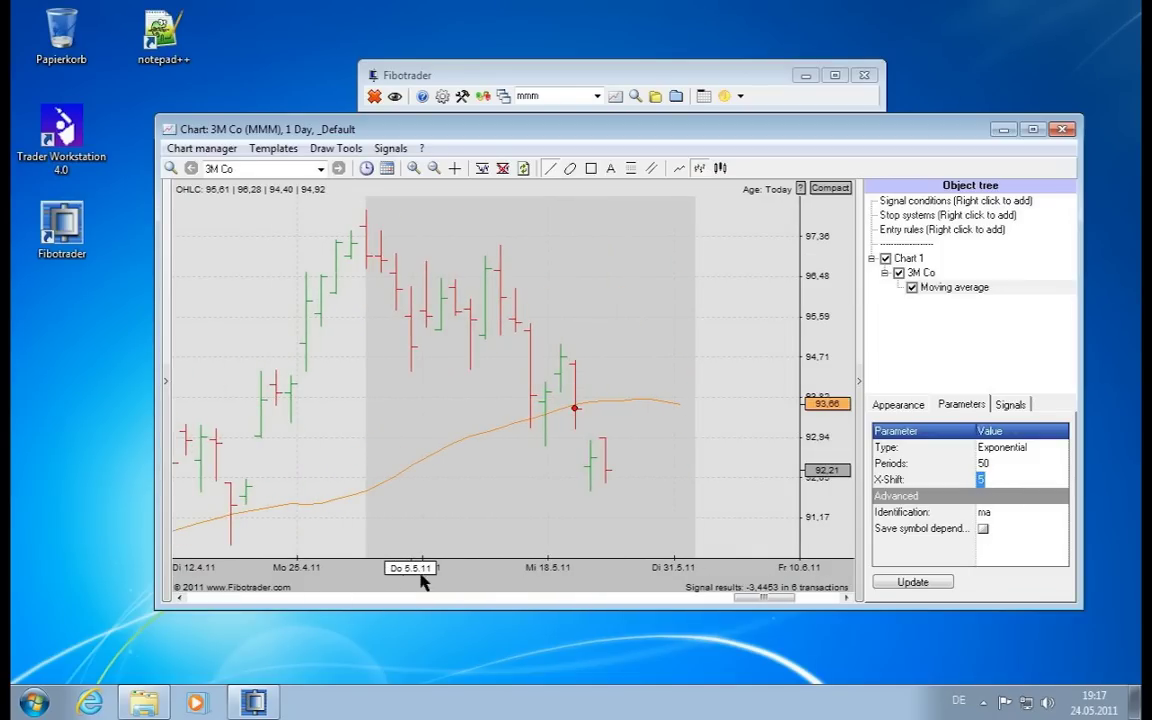
# Try an X-Shift of -5, then reset the X-Shift back to 0.
pyautogui.click(990, 480)
pyautogui.press('BackSpace')
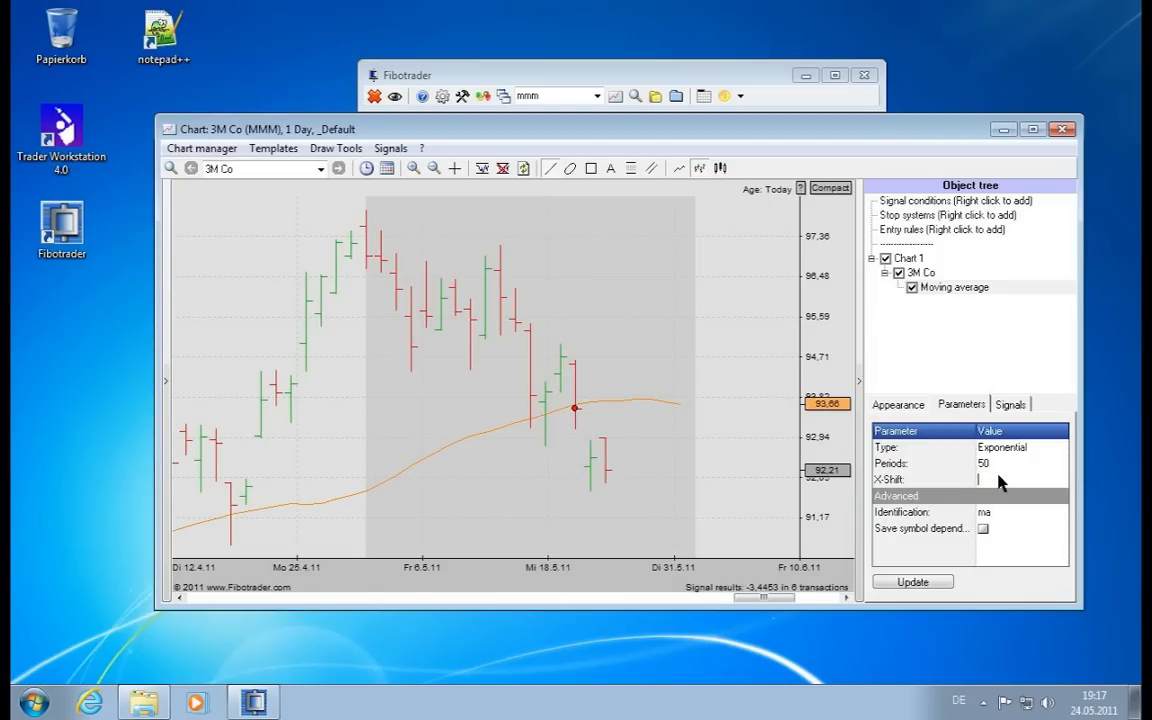
pyautogui.write('-5')
pyautogui.press('Return')
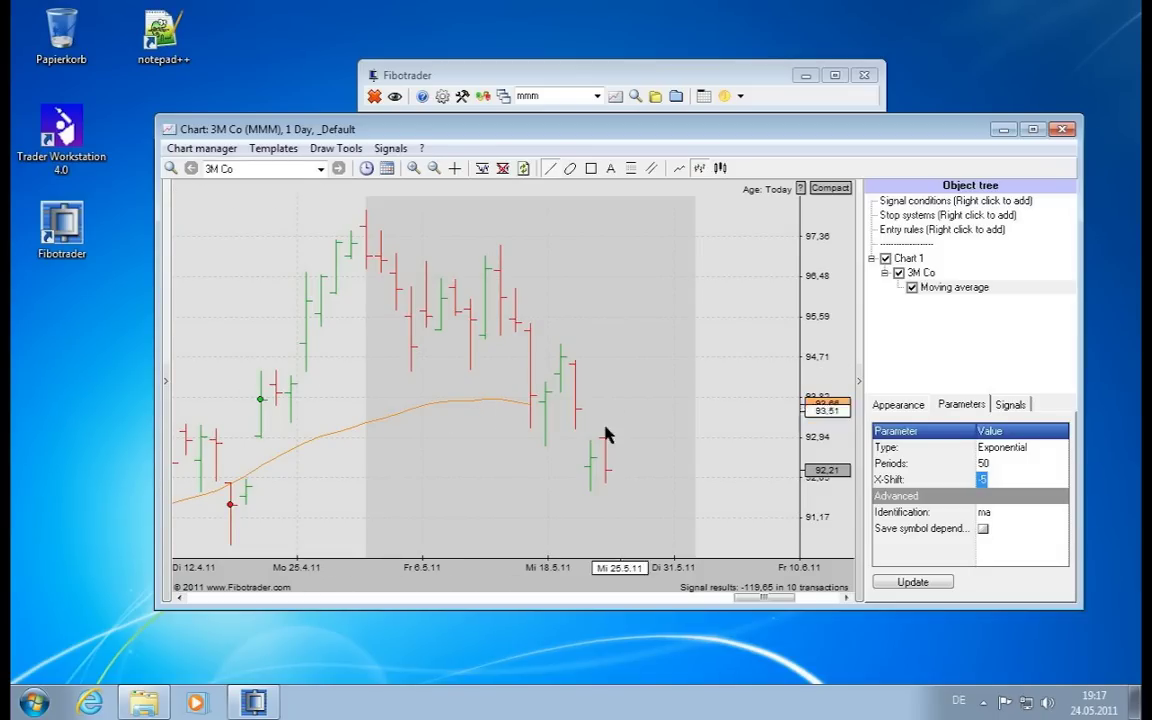
pyautogui.click(998, 480)
pyautogui.write('0')
pyautogui.press('Return')
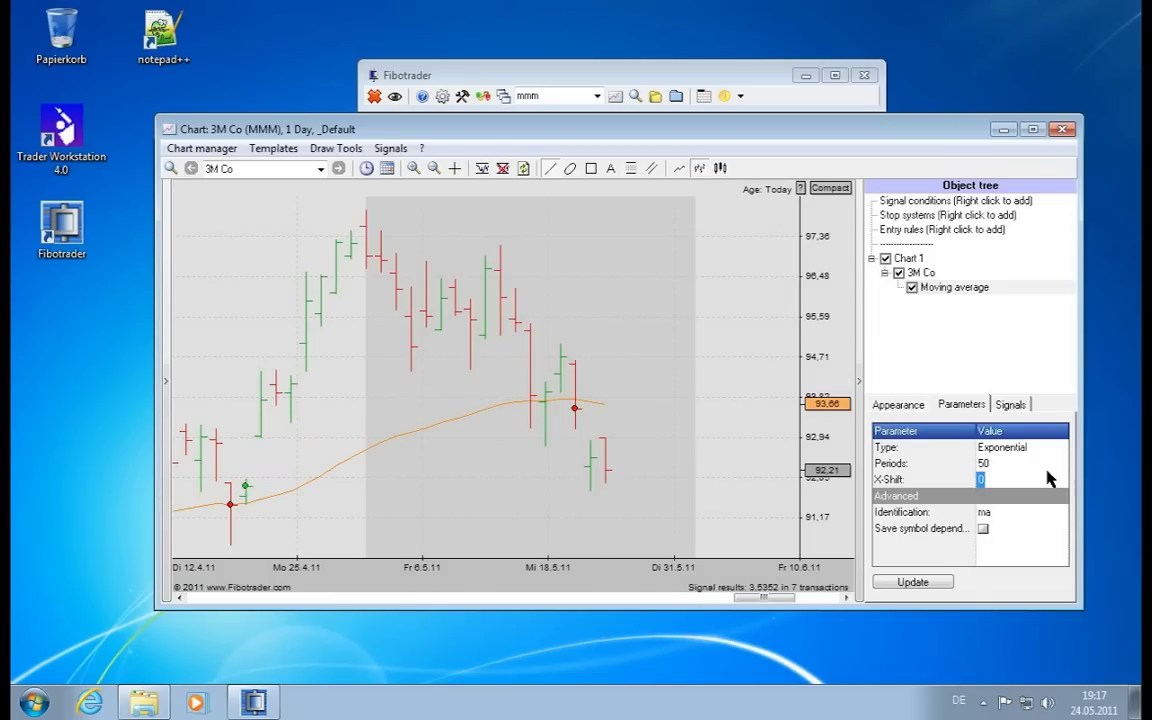
pyautogui.moveTo(265, 555); pyautogui.dragTo(290, 588)
# Recolour the moving average line from orange to dark blue in its Appearance settings.
pyautogui.click(897, 404)
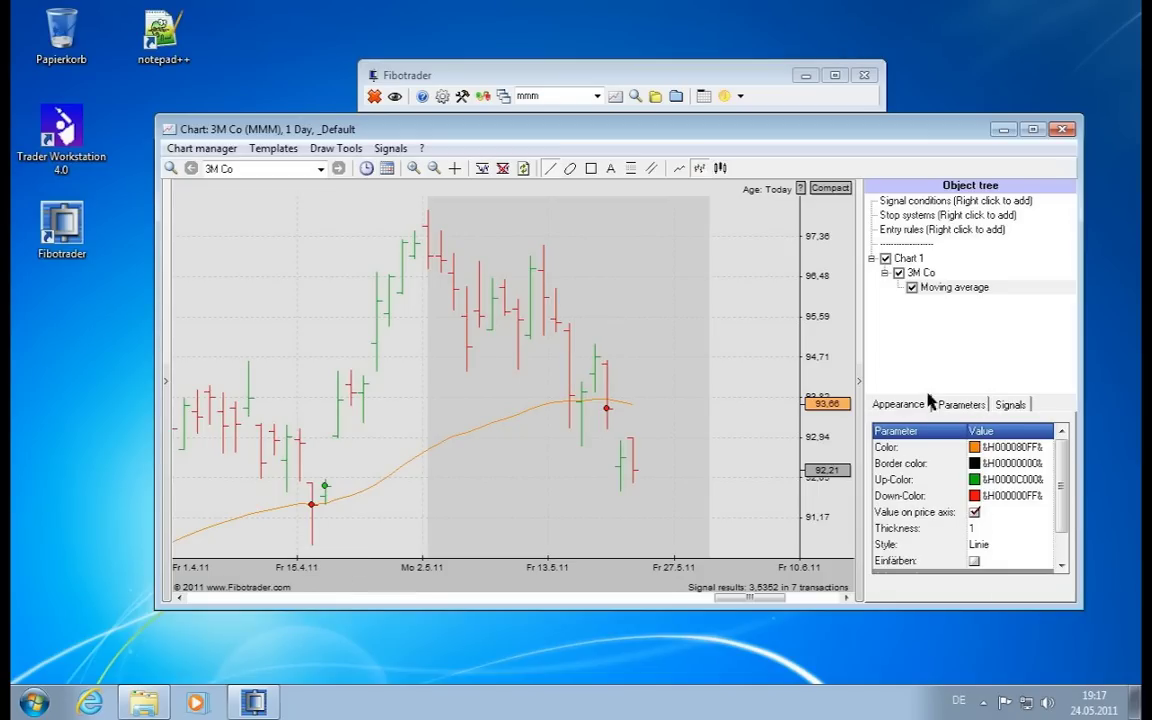
pyautogui.click(1040, 453)
pyautogui.click(1045, 447)
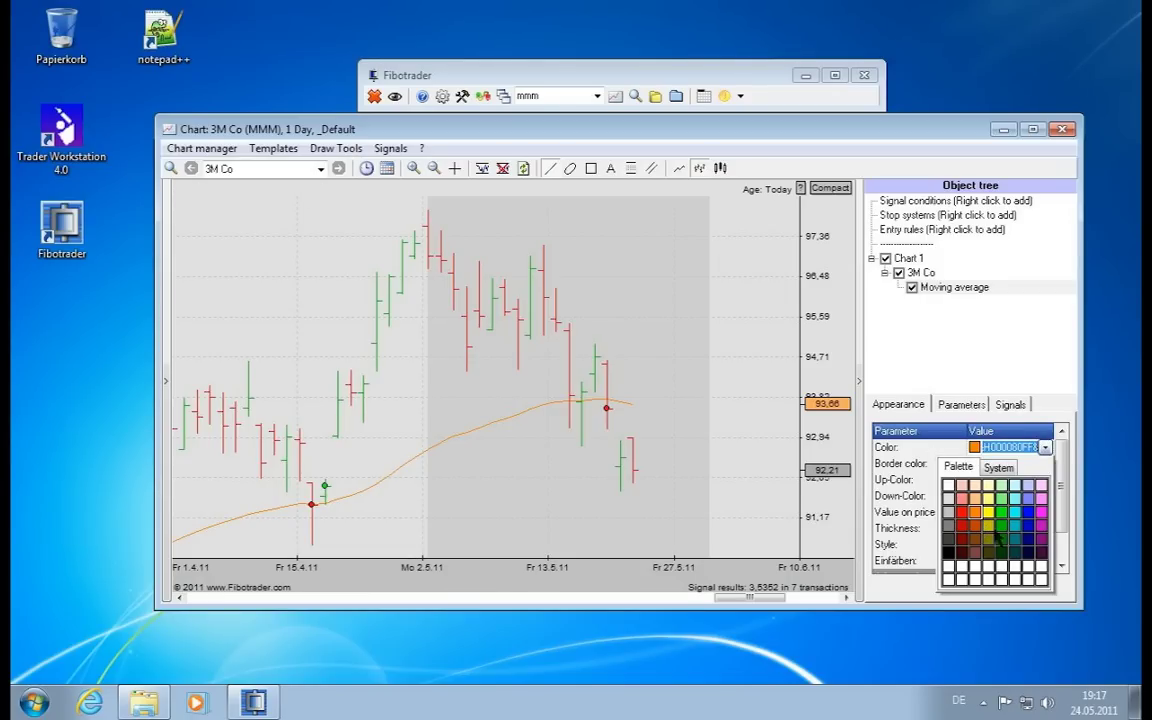
pyautogui.click(1028, 533)
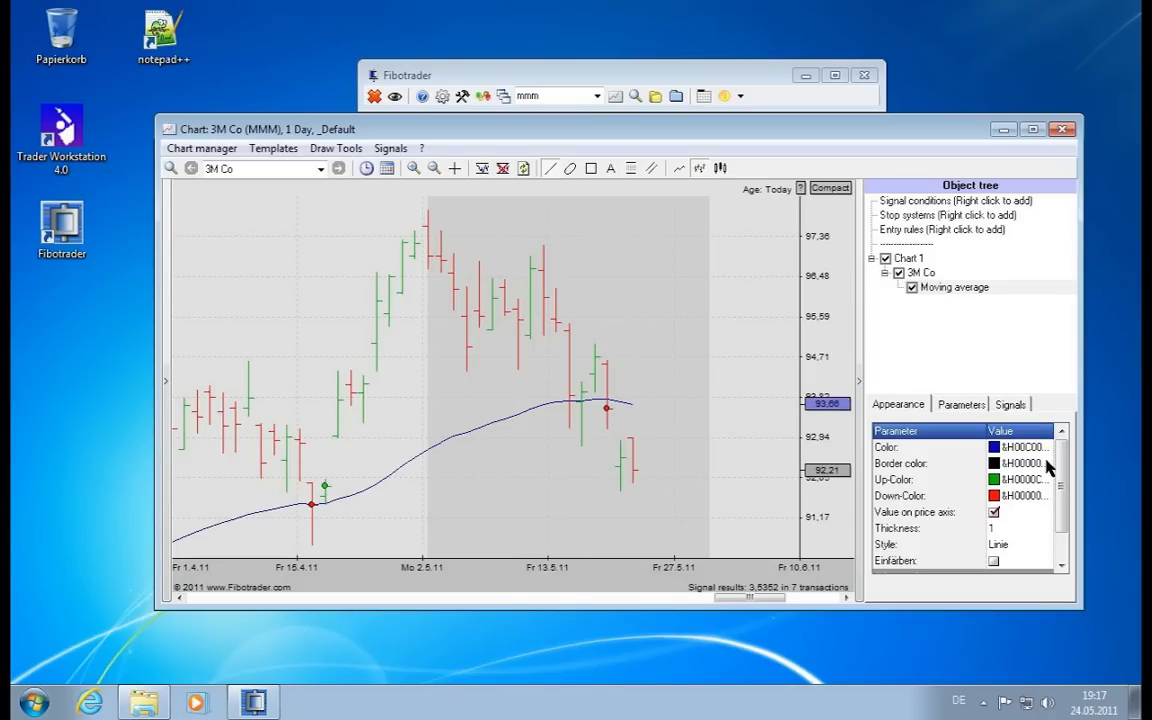
pyautogui.click(995, 513)
pyautogui.click(994, 513)
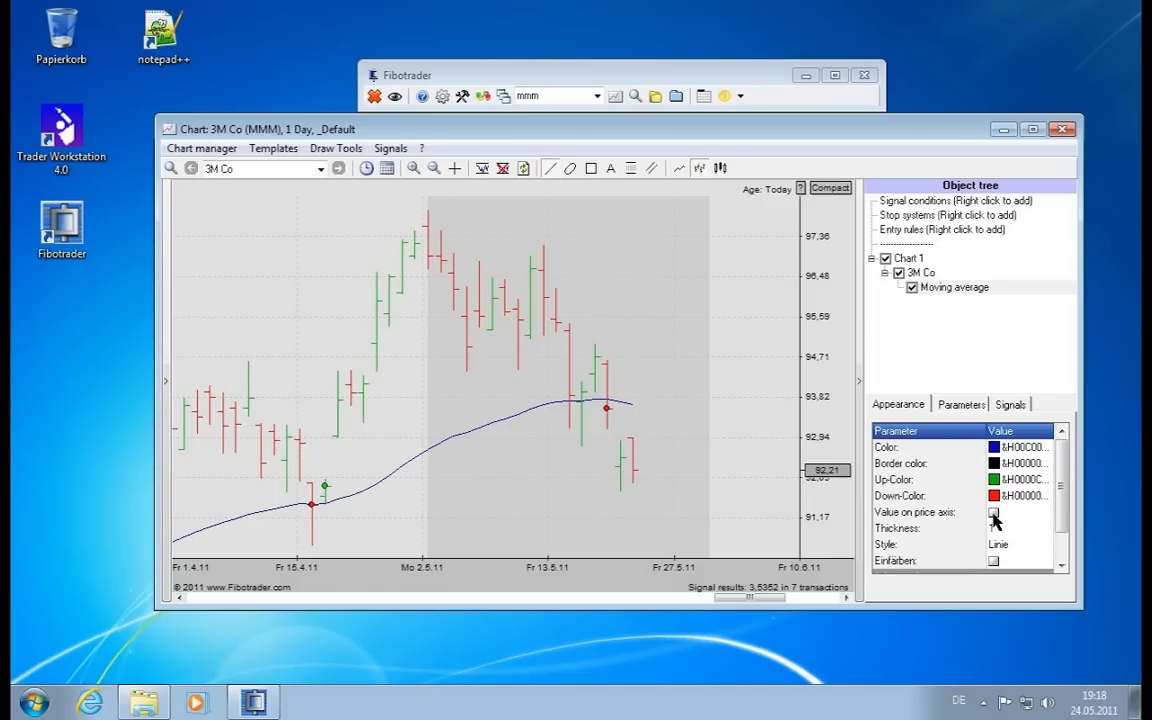
pyautogui.click(994, 513)
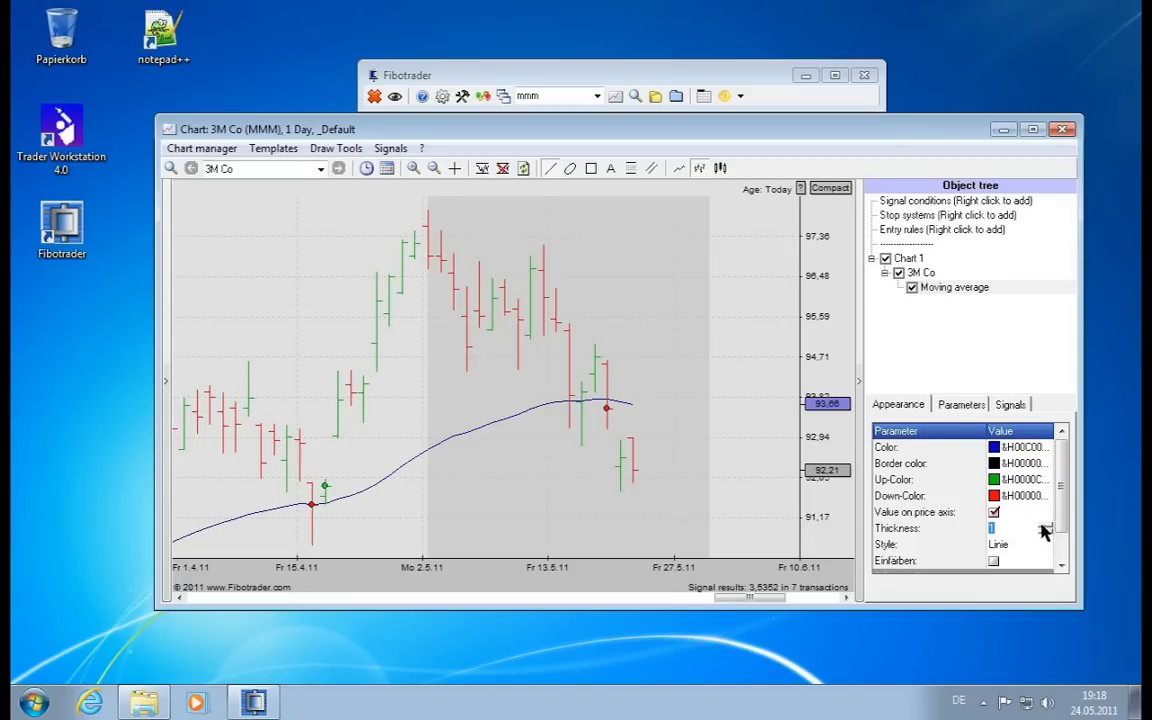
pyautogui.click(1045, 526)
pyautogui.click(1045, 526)
pyautogui.click(1045, 533)
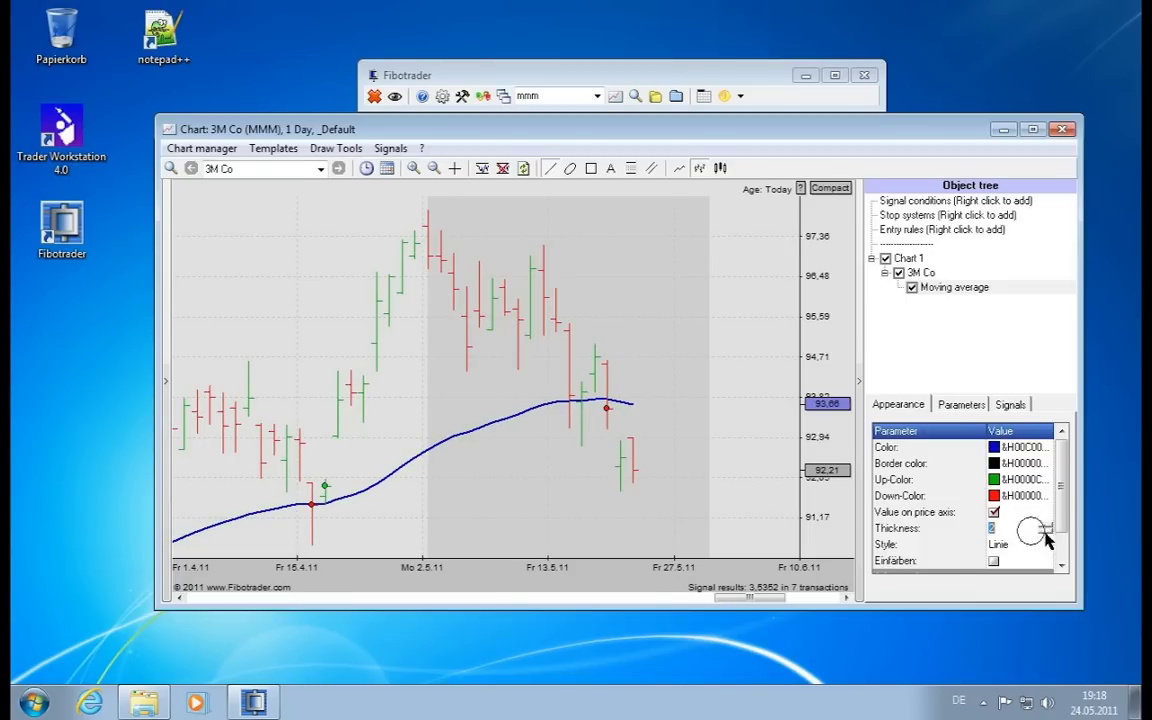
pyautogui.click(1045, 533)
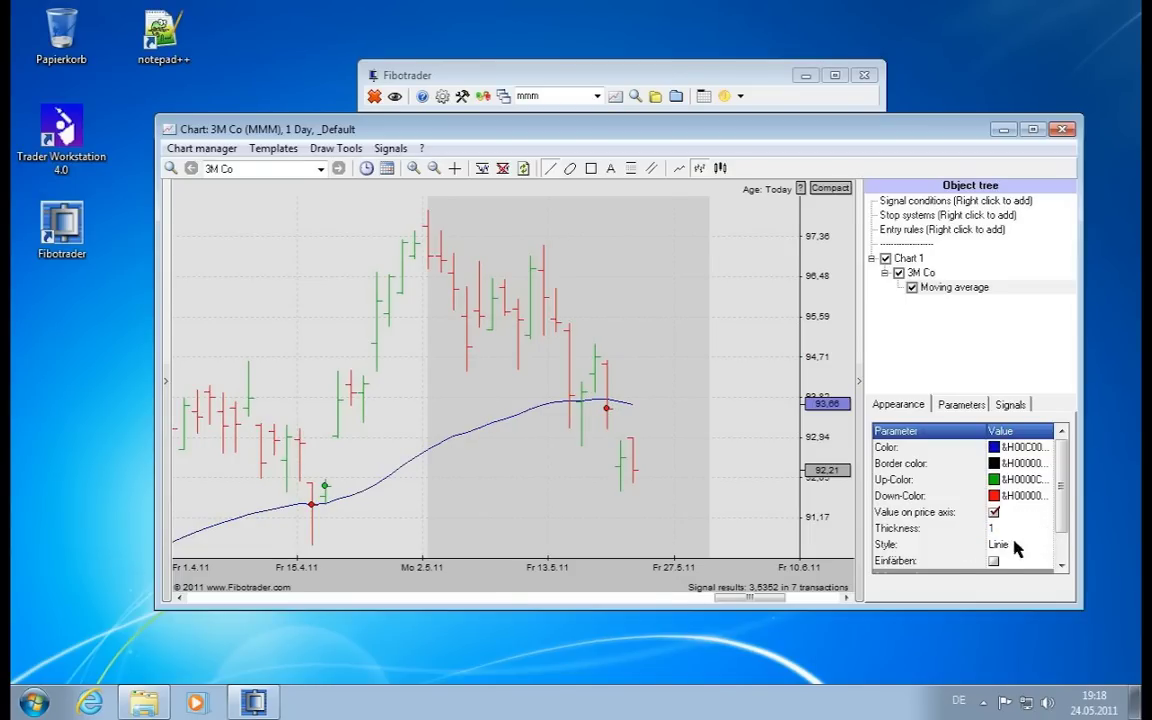
pyautogui.click(1048, 546)
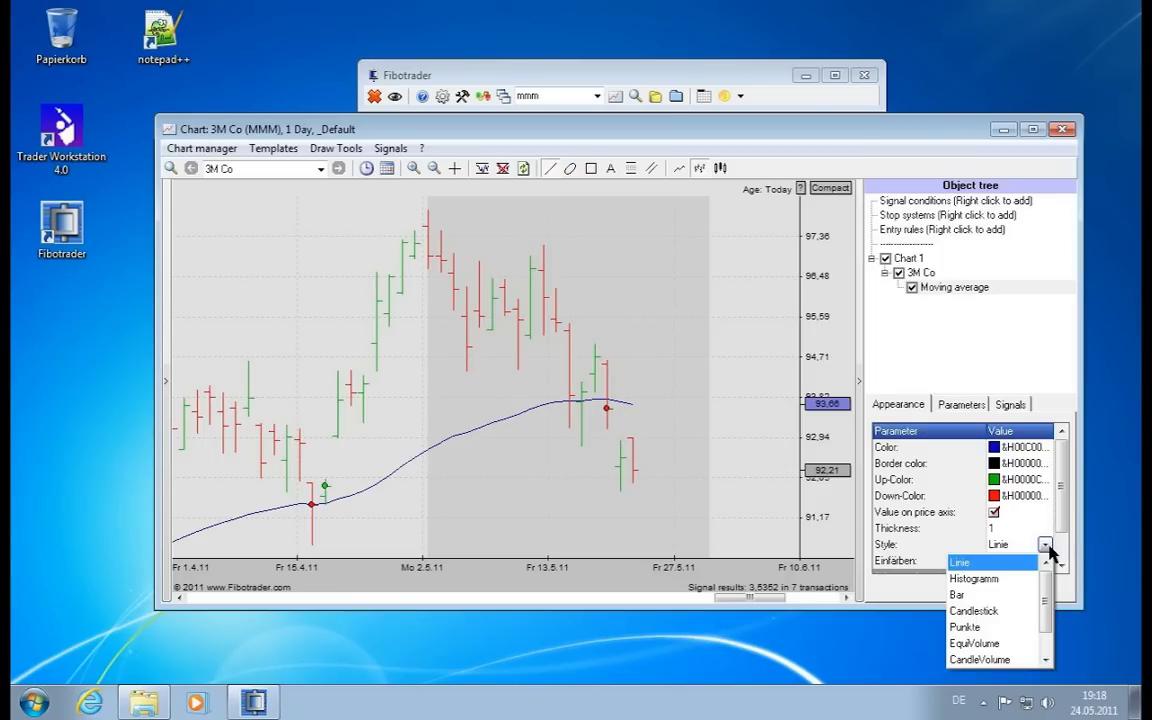
pyautogui.click(1047, 546)
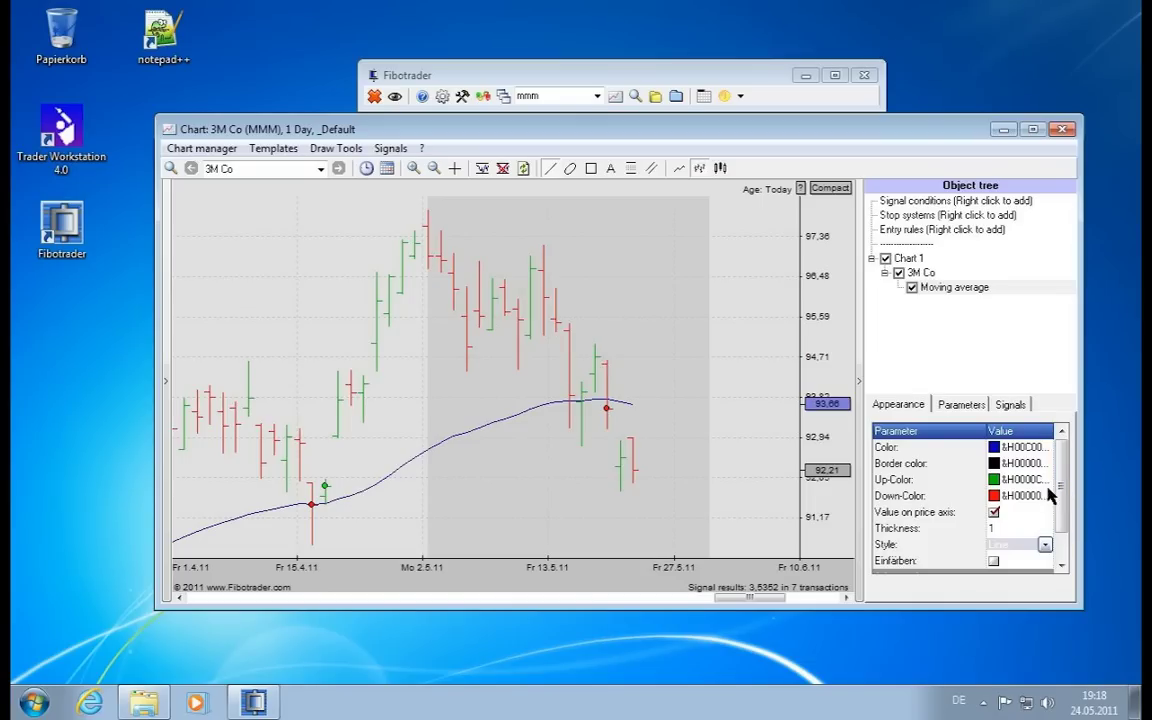
pyautogui.click(994, 561)
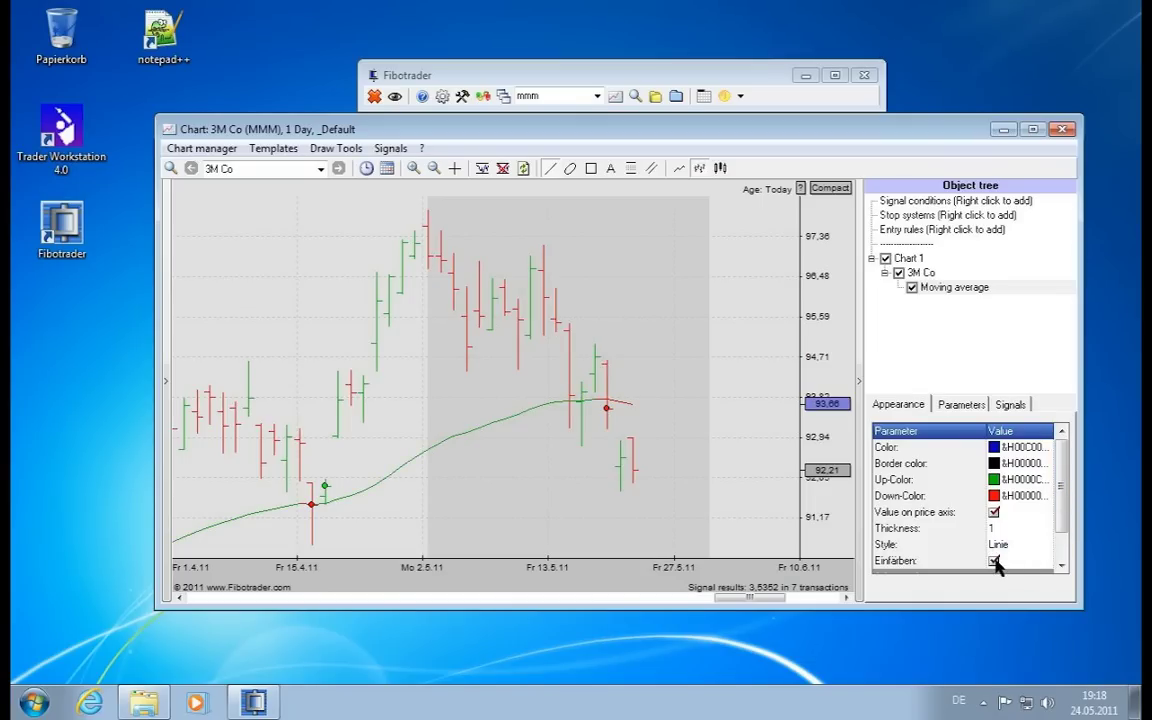
pyautogui.click(994, 561)
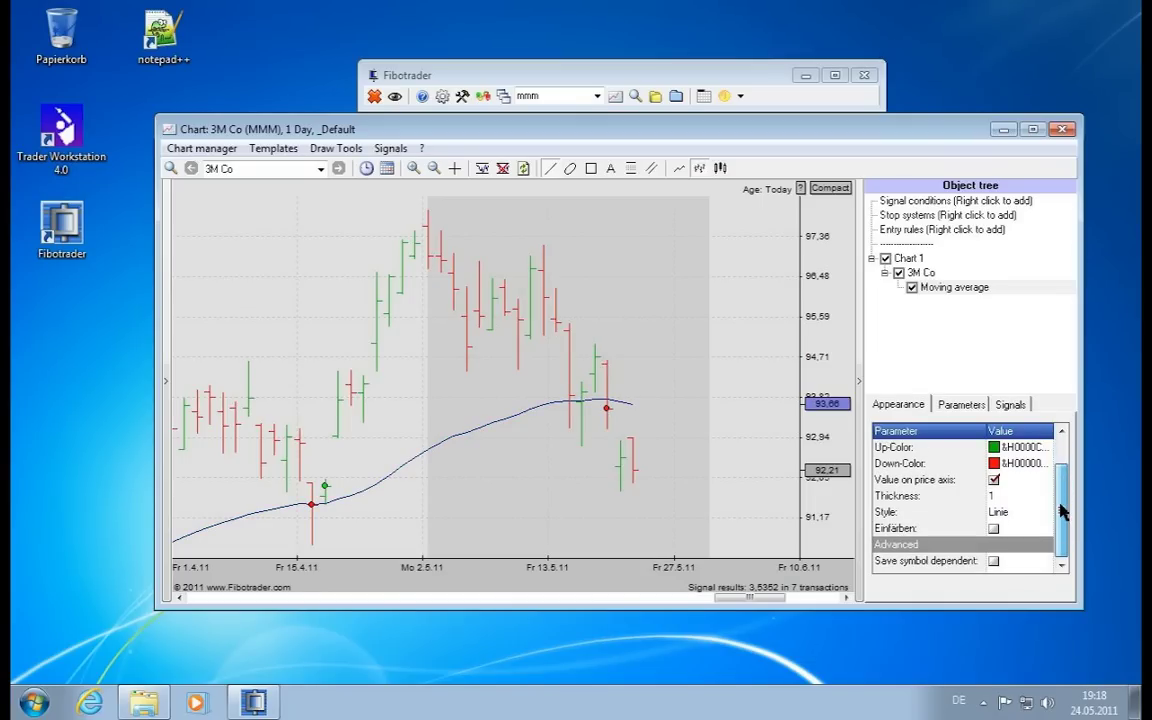